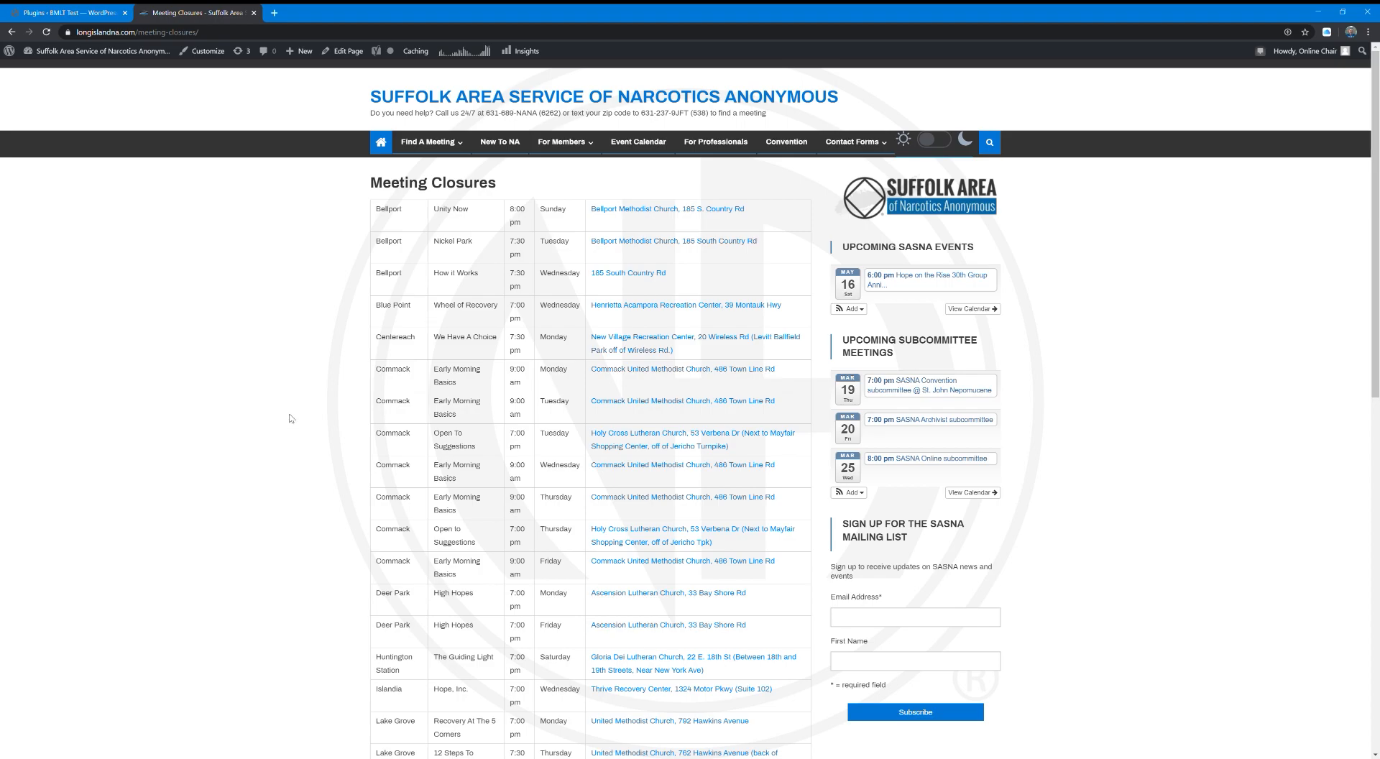
Look through the full table on the live Meeting Closures page of the Suffolk Area site.
scroll(325, 446, down, 10)
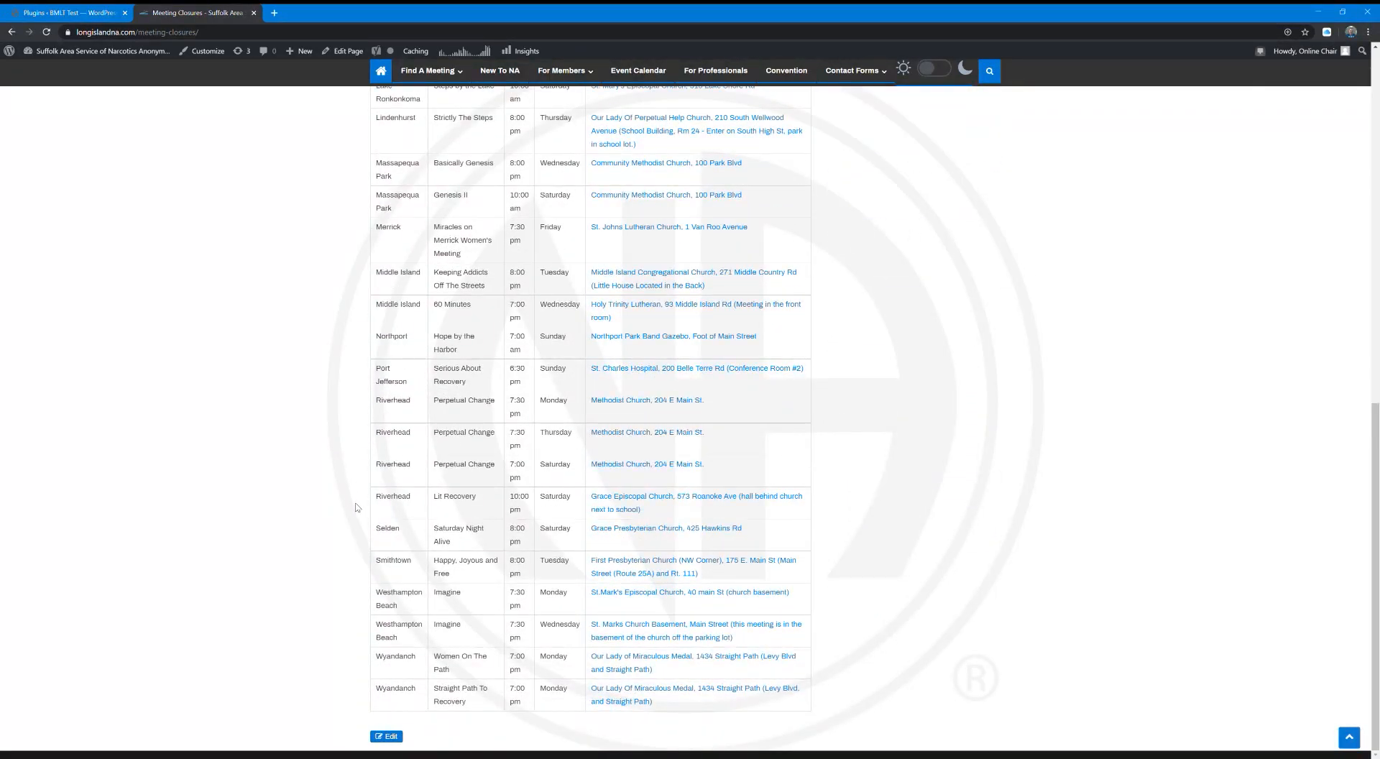
scroll(359, 511, up, 20)
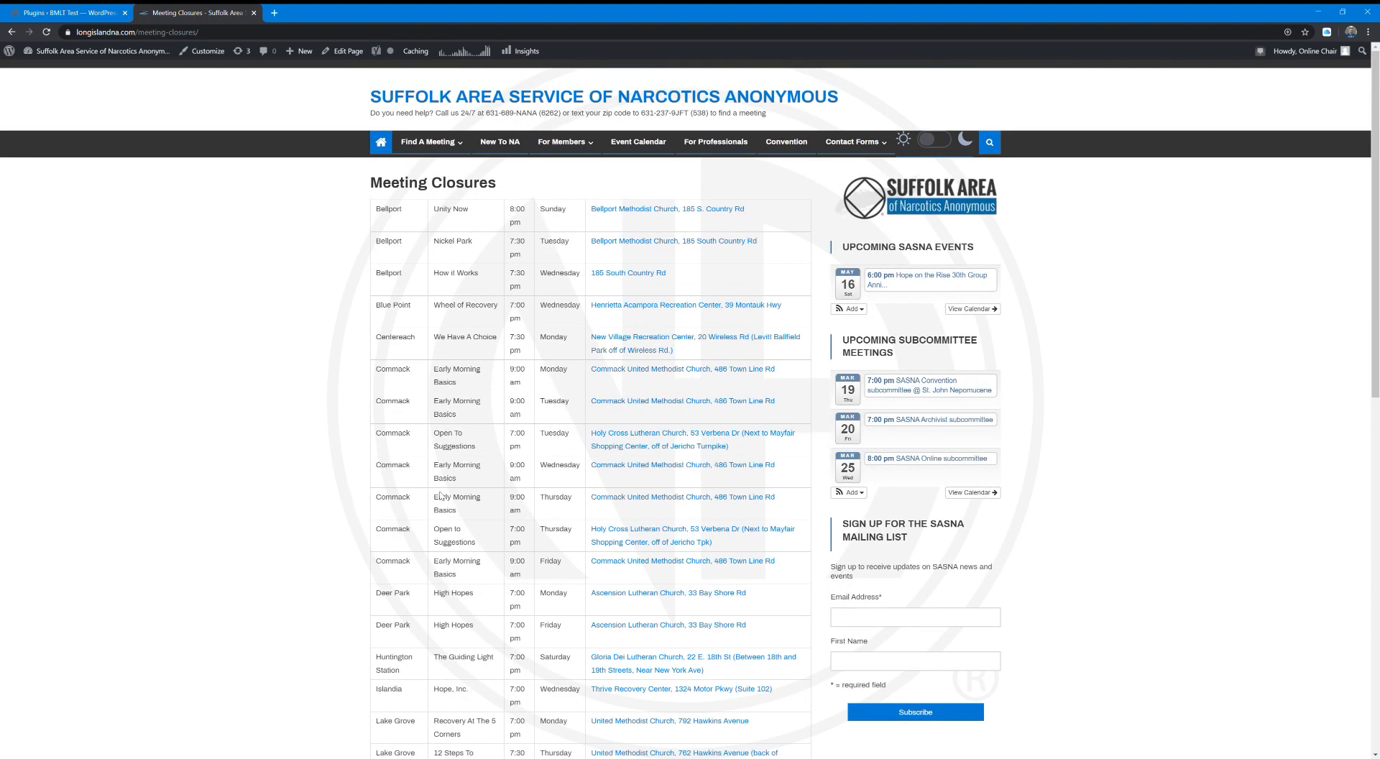
scroll(425, 514, down, 5)
scroll(430, 523, up, 5)
On the BMLT Test site, upload temporary-closures-bmlt (2).zip as a new plugin, install it and activate it.
click(64, 12)
click(162, 81)
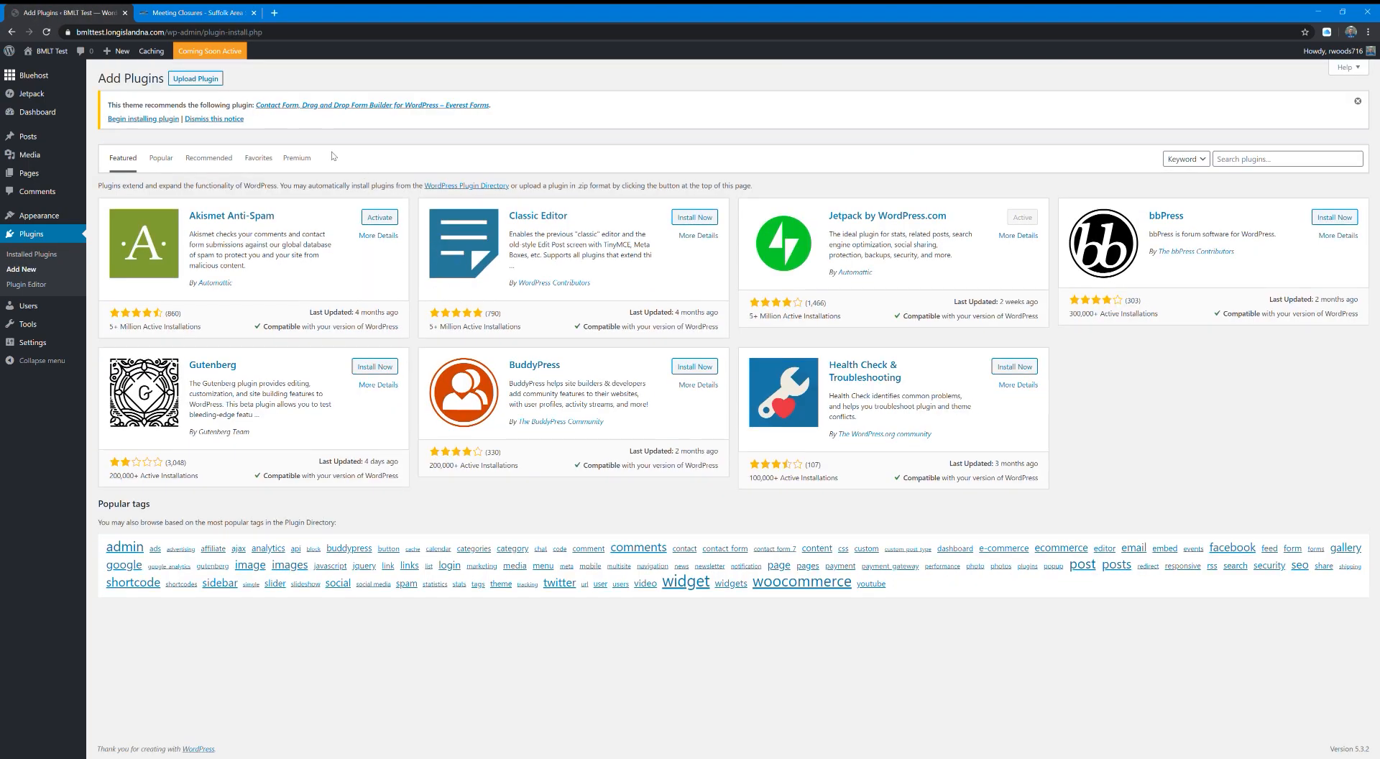
click(207, 81)
click(656, 225)
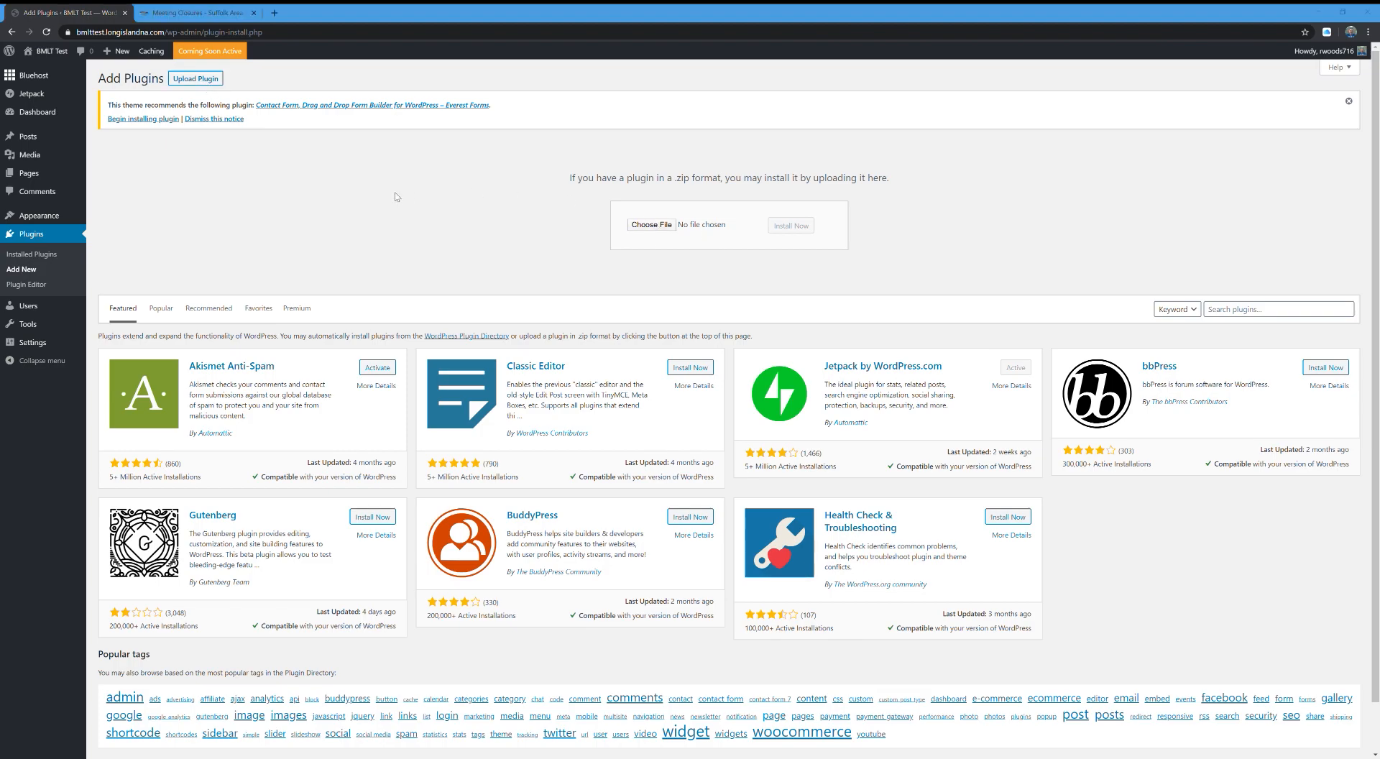
double_click(131, 215)
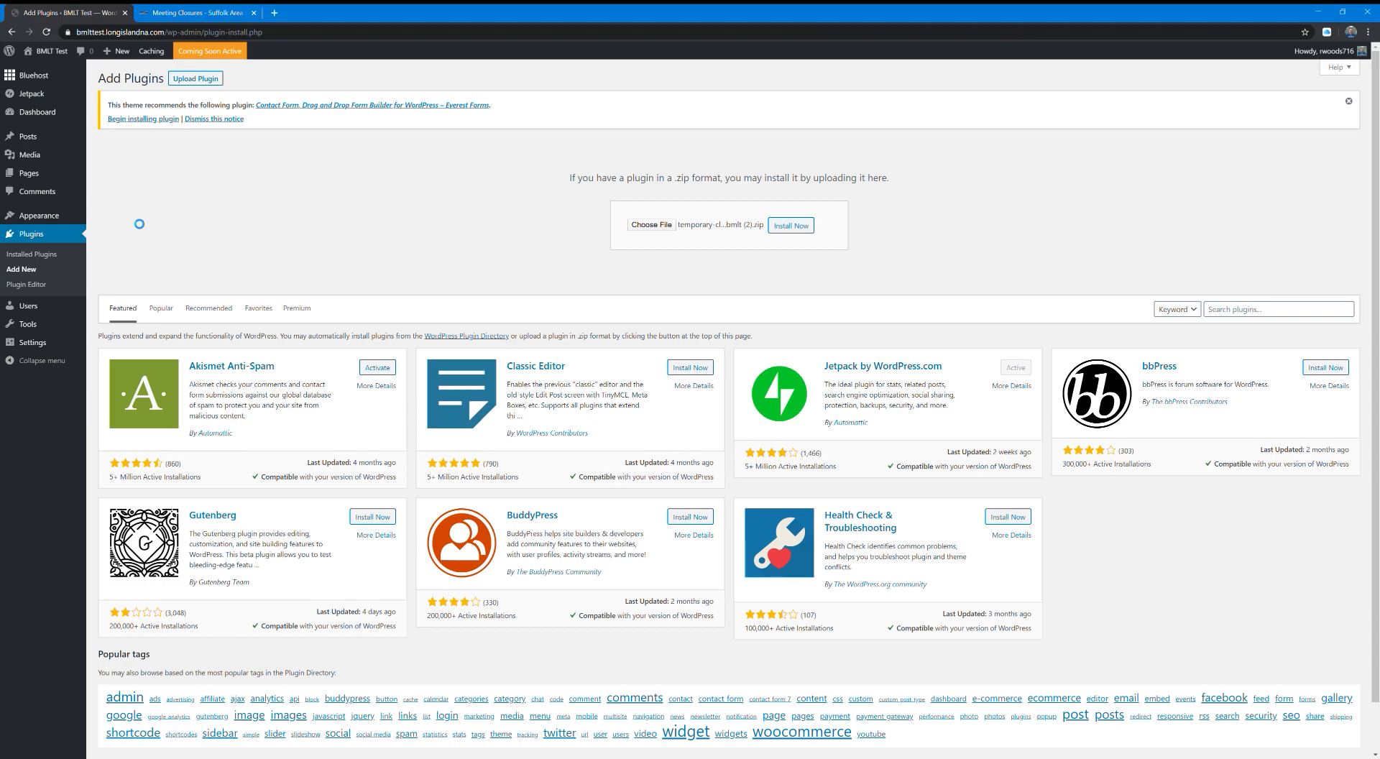
click(801, 233)
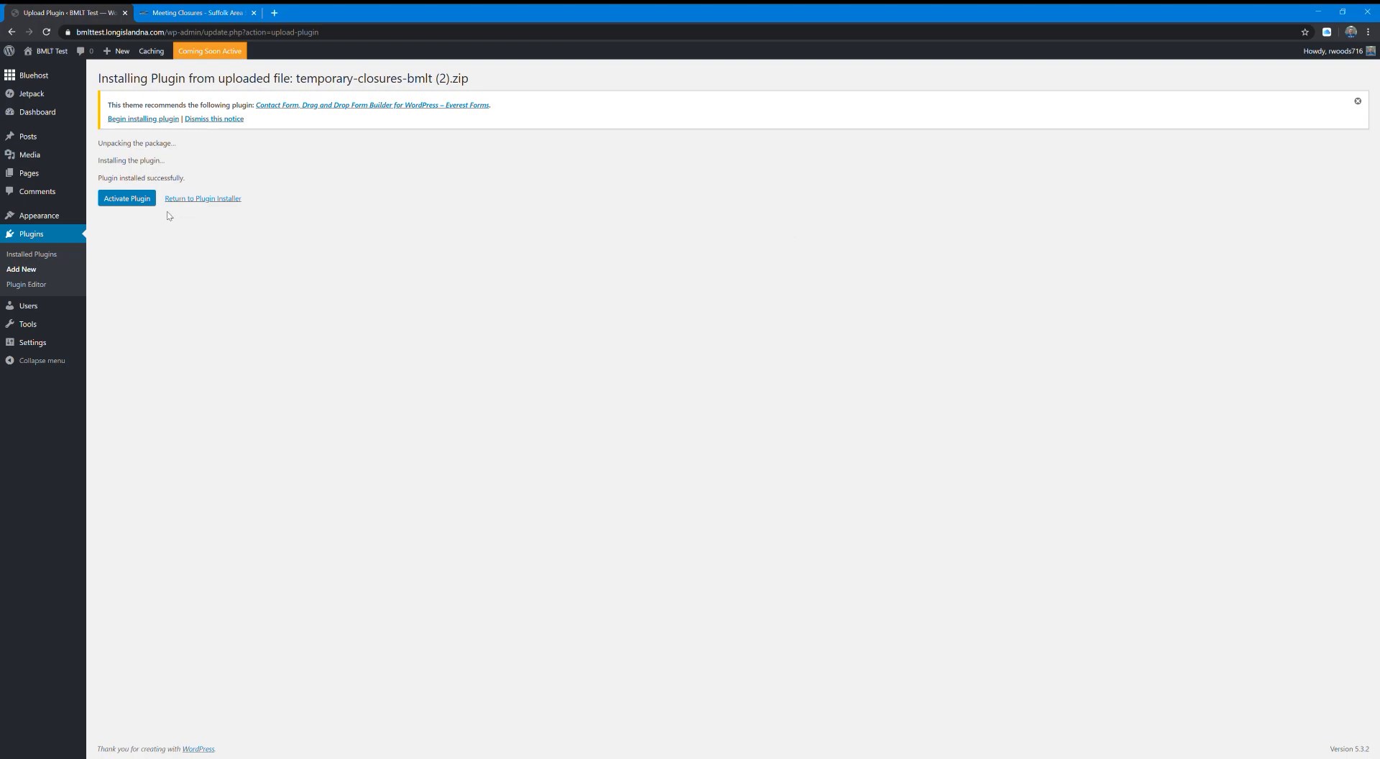
click(140, 206)
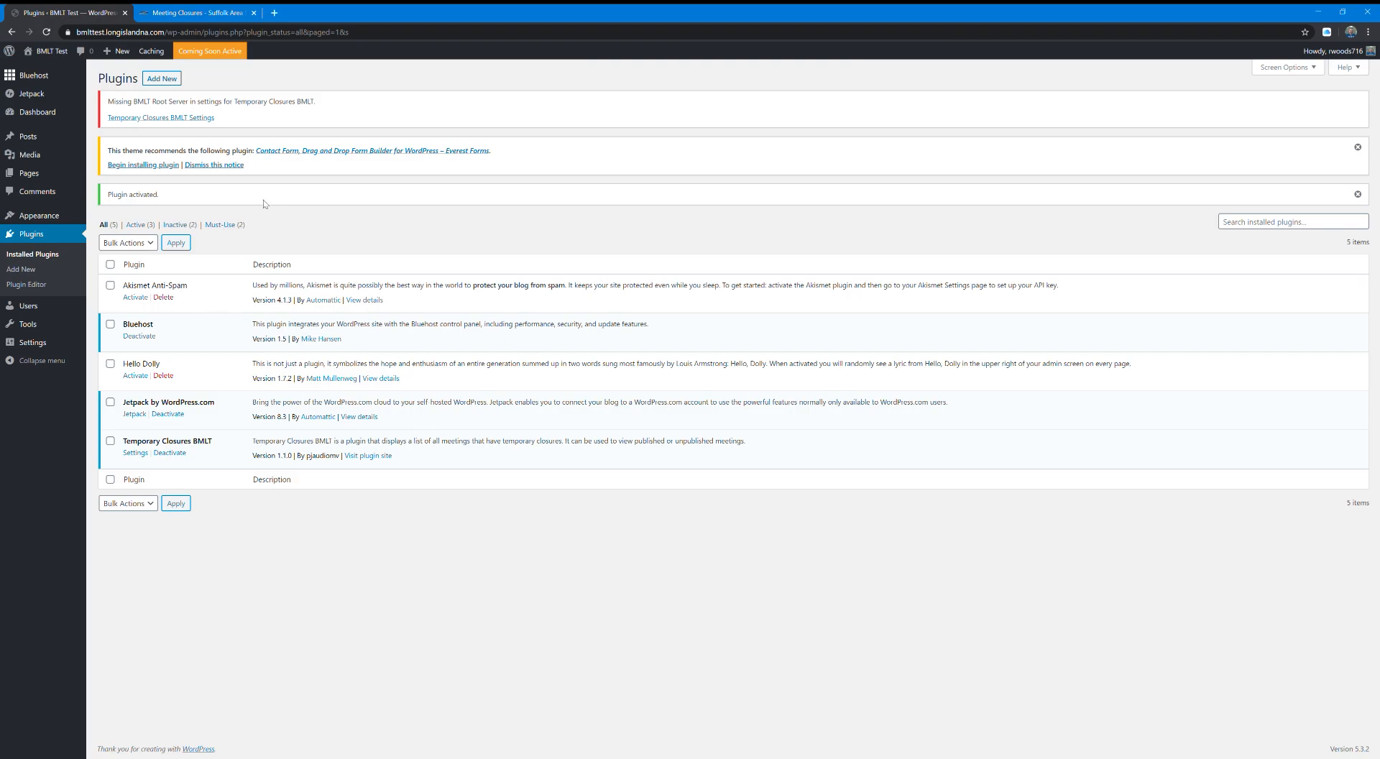
click(189, 118)
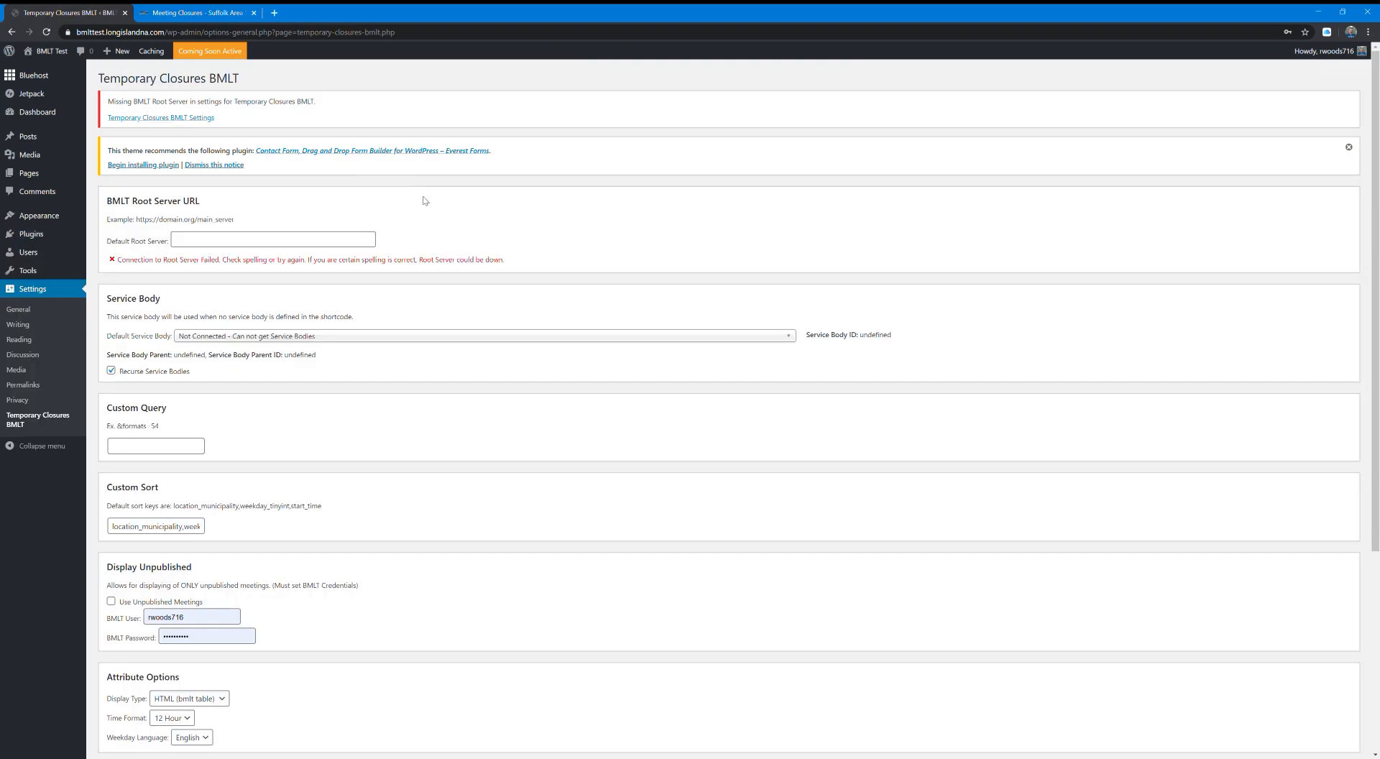
click(294, 240)
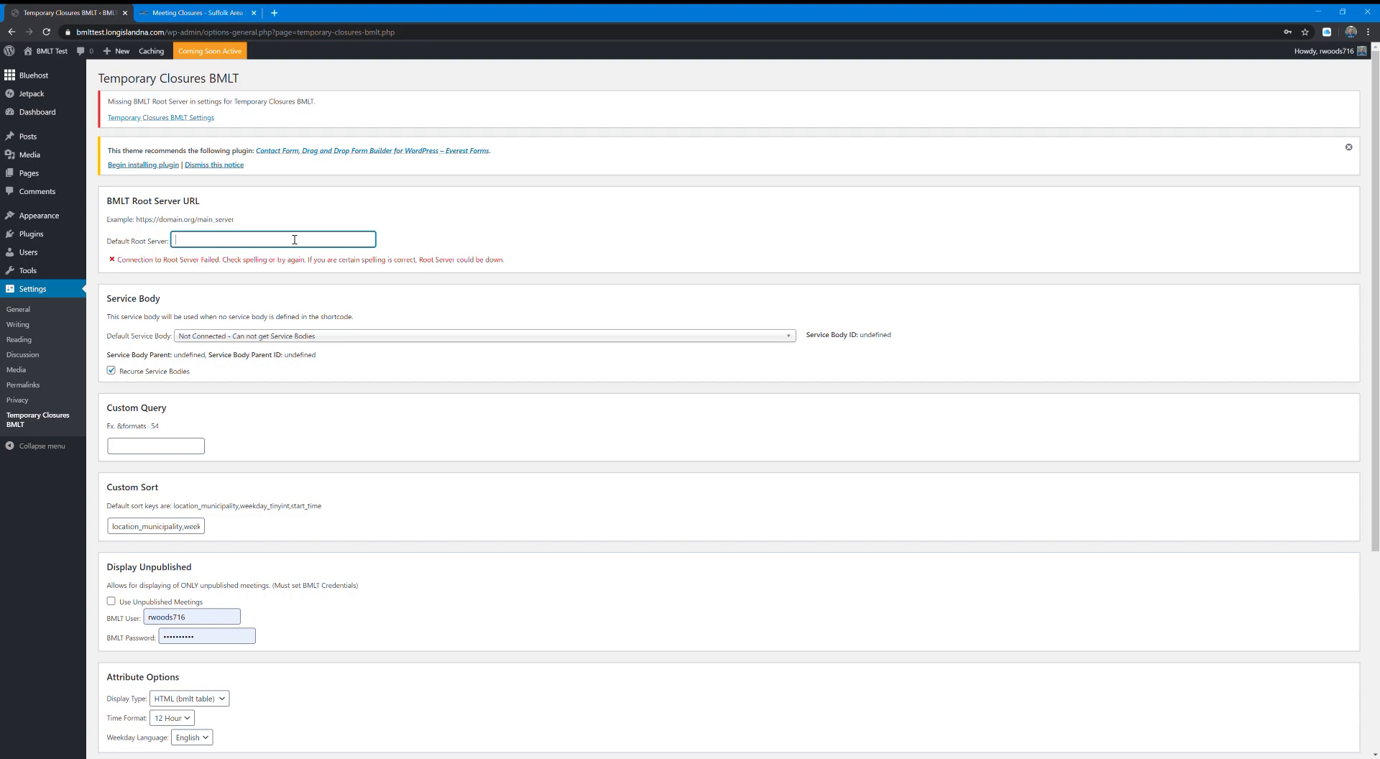
click(333, 287)
click(271, 241)
text(https://bmlt.newyorkna.org/main_server)
Fill in the BMLT user name and BMLT password, enable Use Unpublished Meetings, and save the settings.
scroll(370, 447, down, 2)
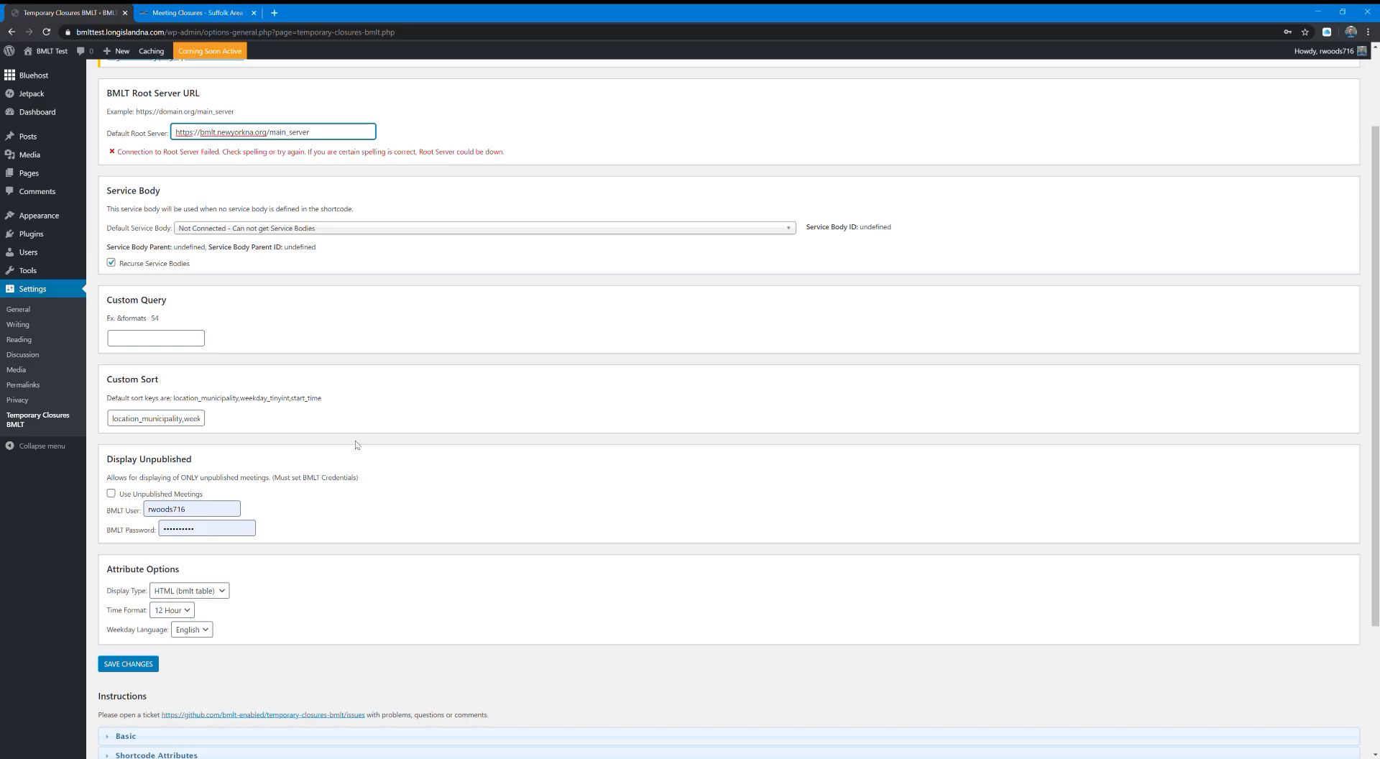
scroll(358, 445, down, 1)
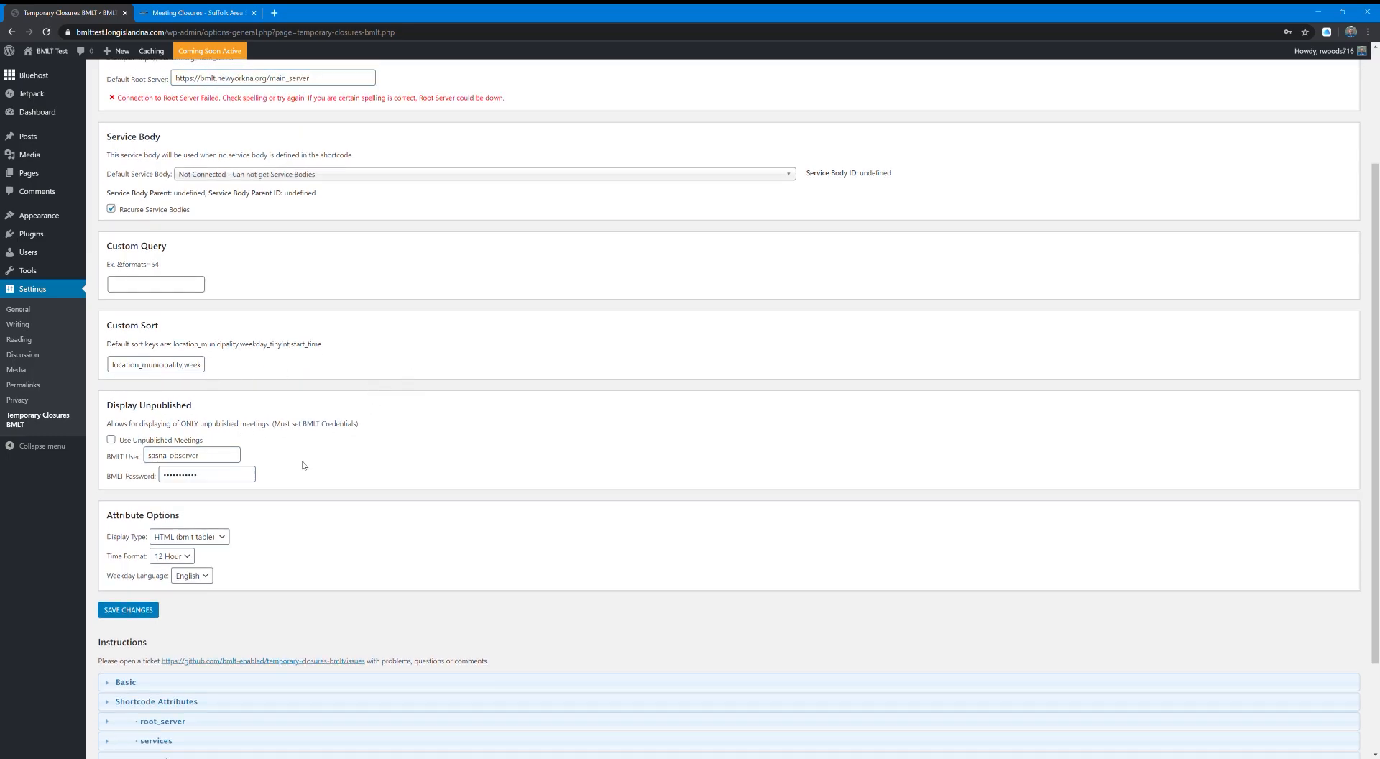
click(111, 439)
click(147, 611)
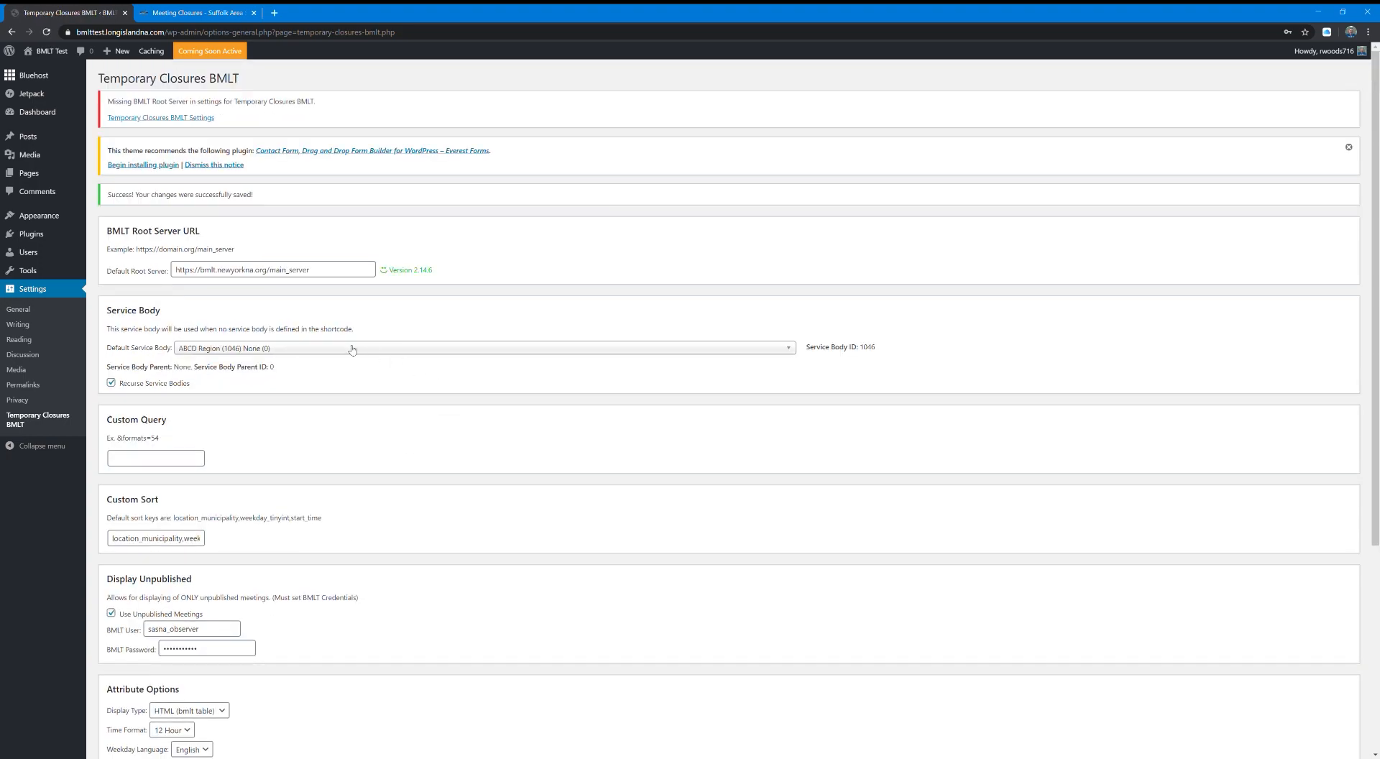
Set the default service body to Suffolk Area Service (1001) and save the plugin settings.
click(351, 348)
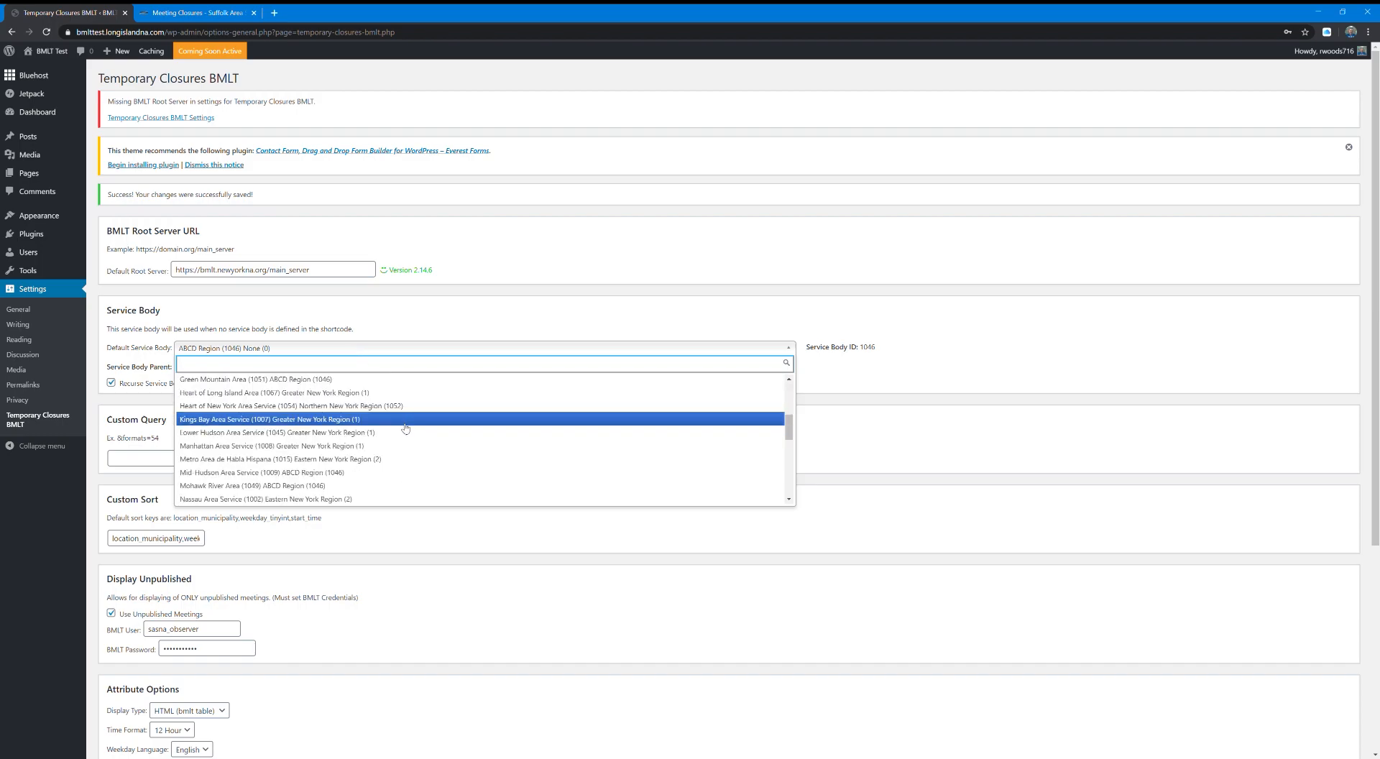
click(316, 471)
scroll(315, 460, down, 1)
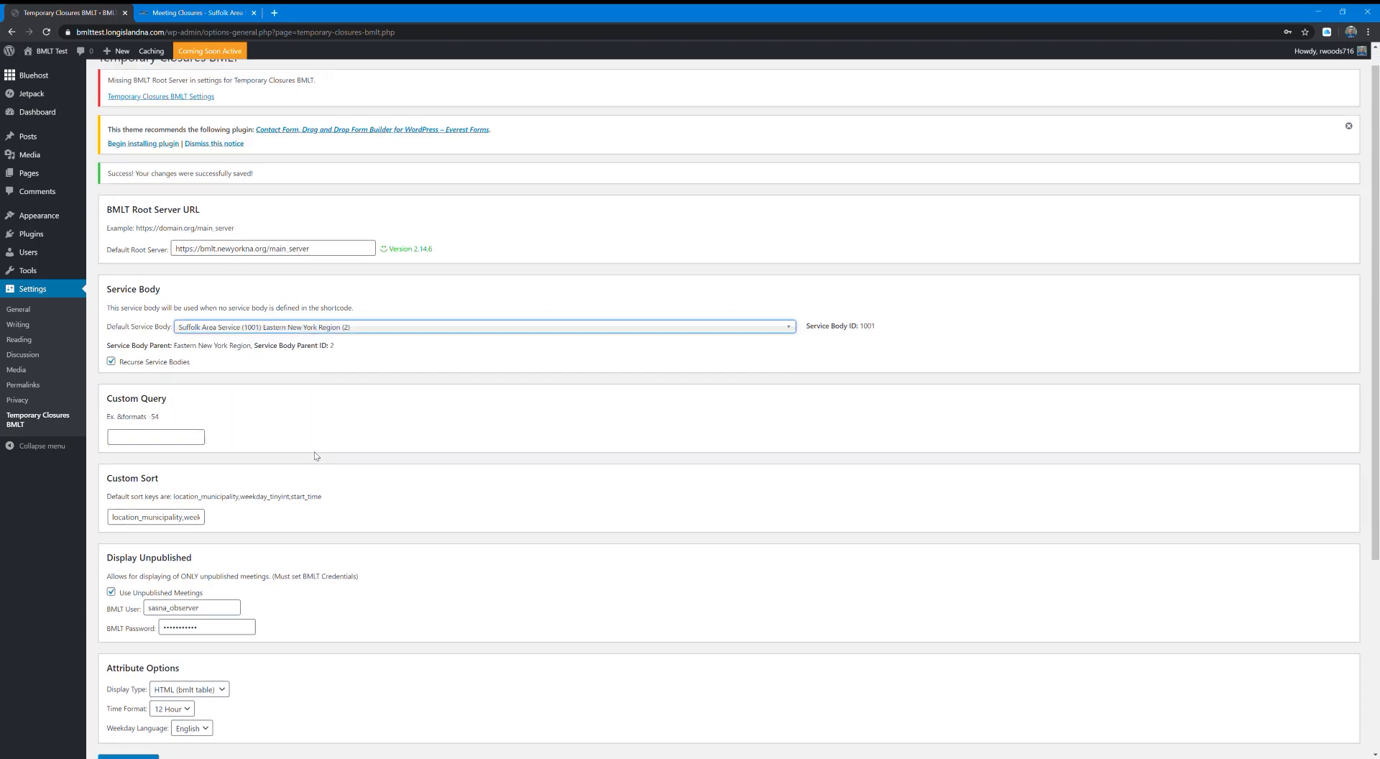
scroll(316, 455, down, 4)
click(130, 514)
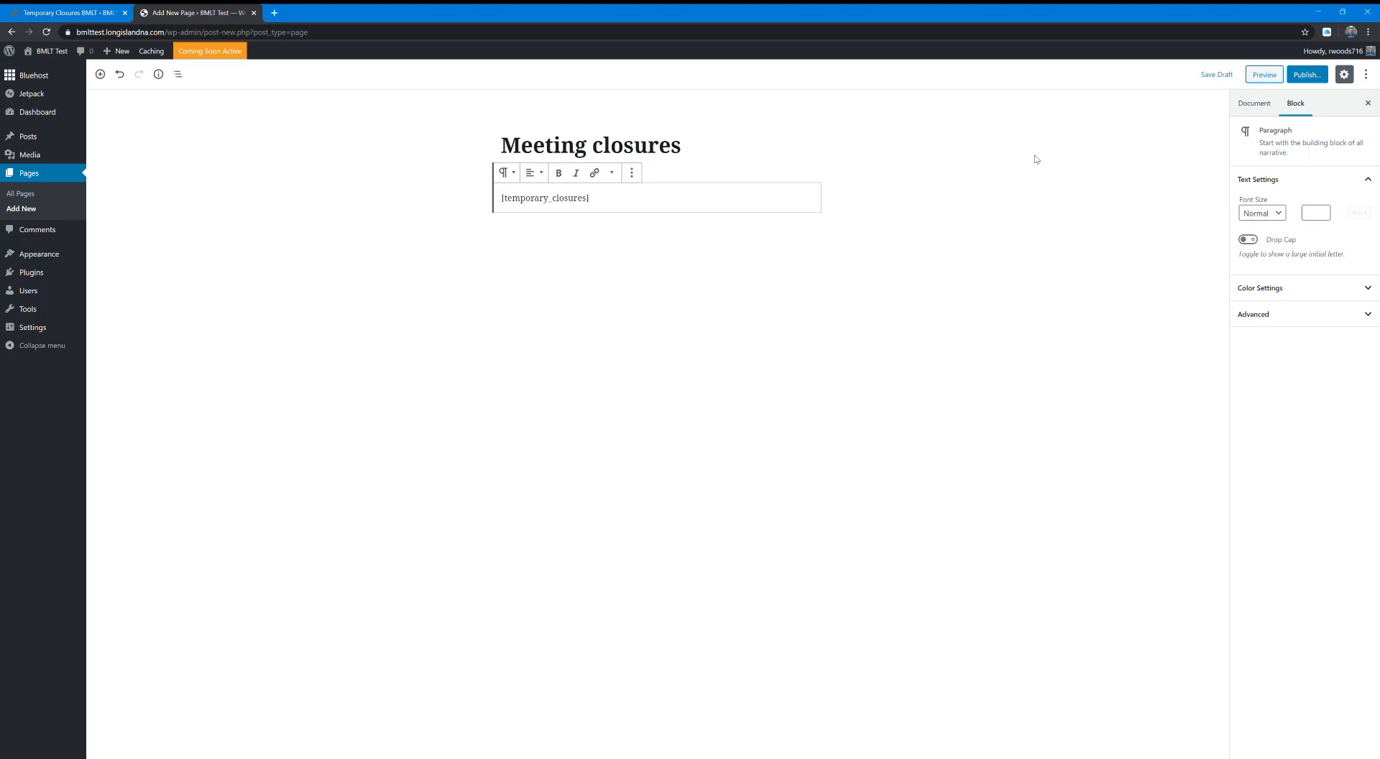
Publish a new page titled "Meeting closures" containing the [temporary_closures] shortcode, and review the published page in a separate tab.
click(1319, 76)
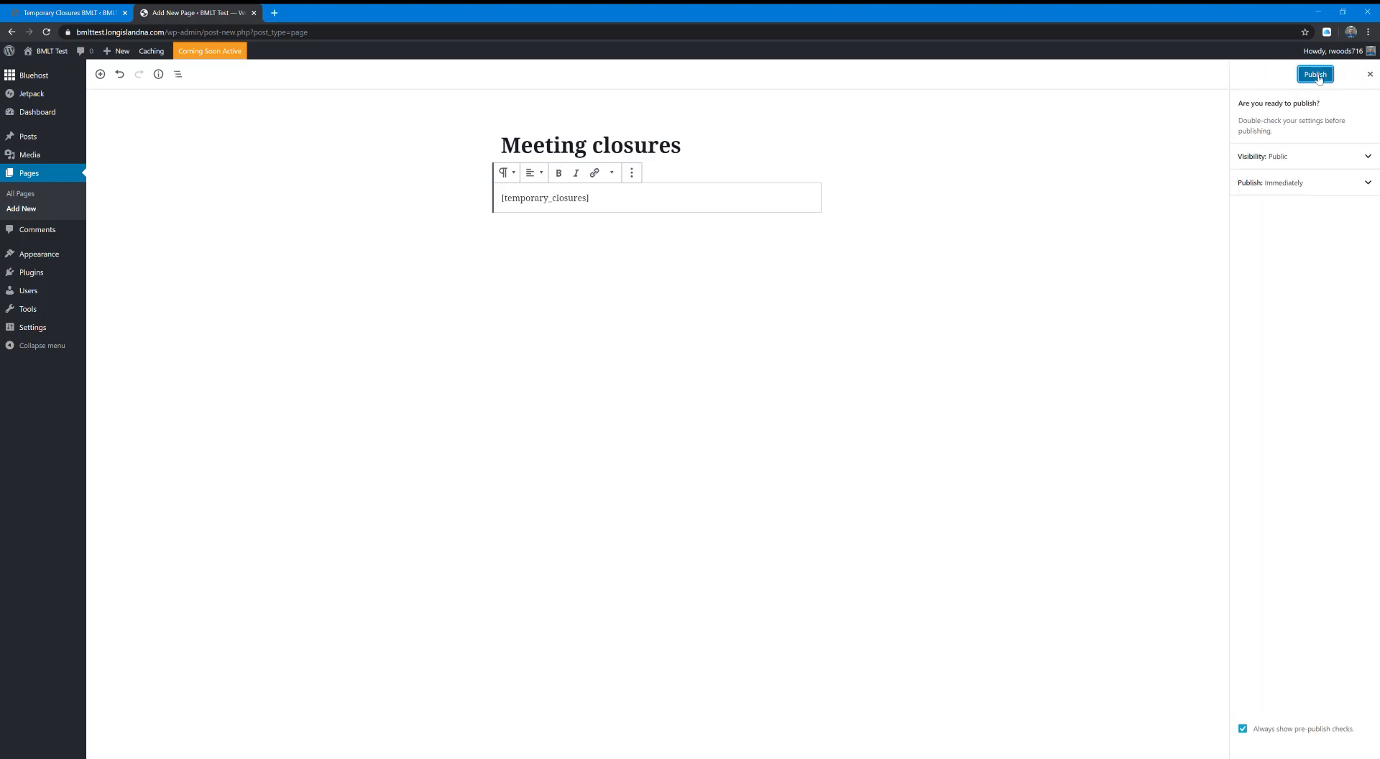
click(1318, 75)
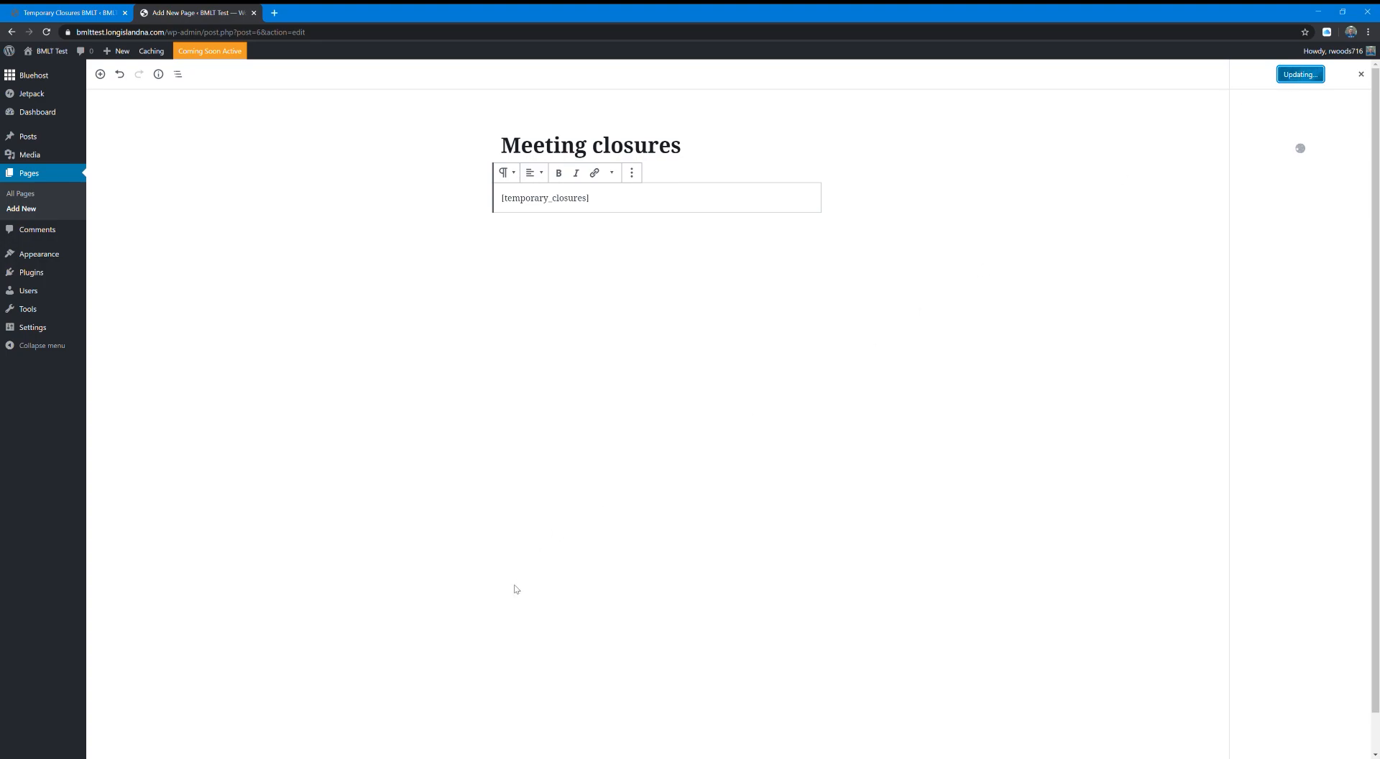
middle_click(191, 736)
click(319, 12)
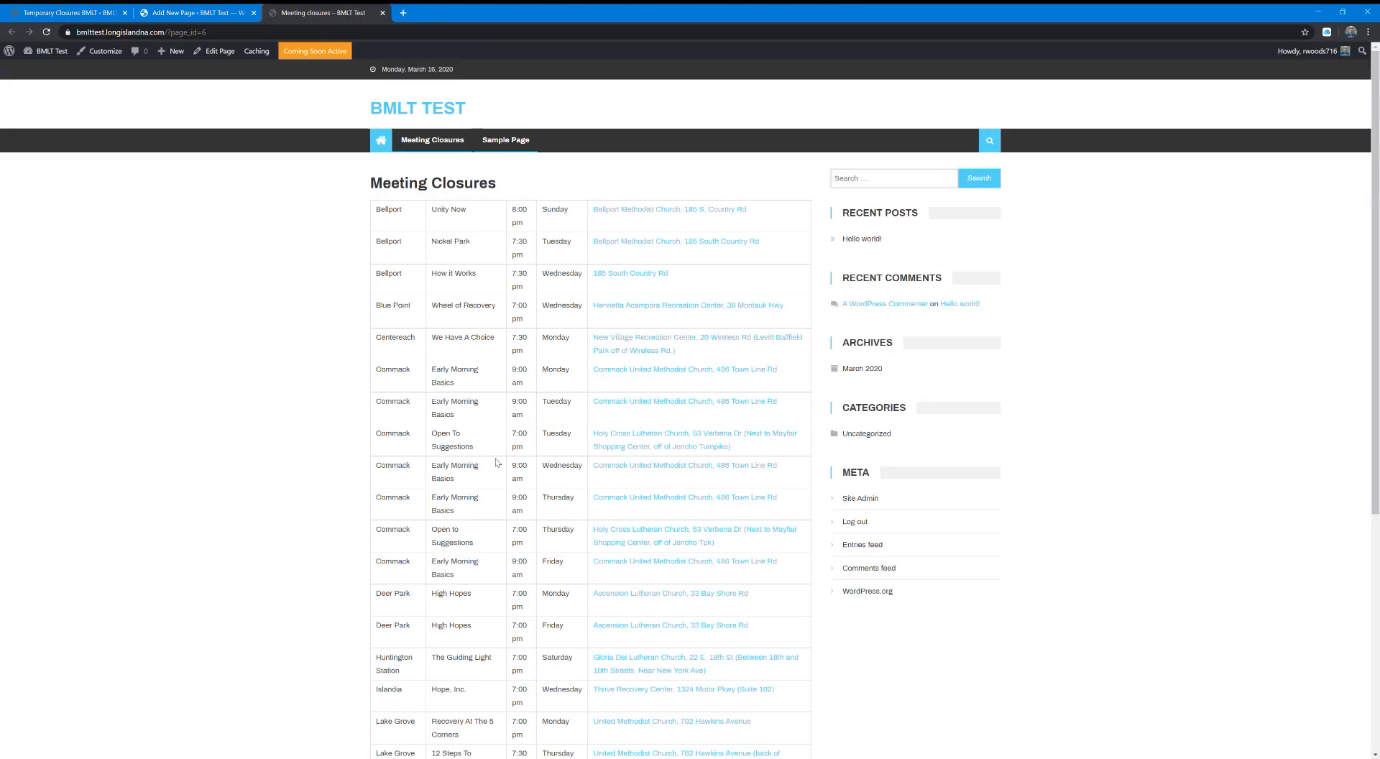
scroll(494, 463, down, 5)
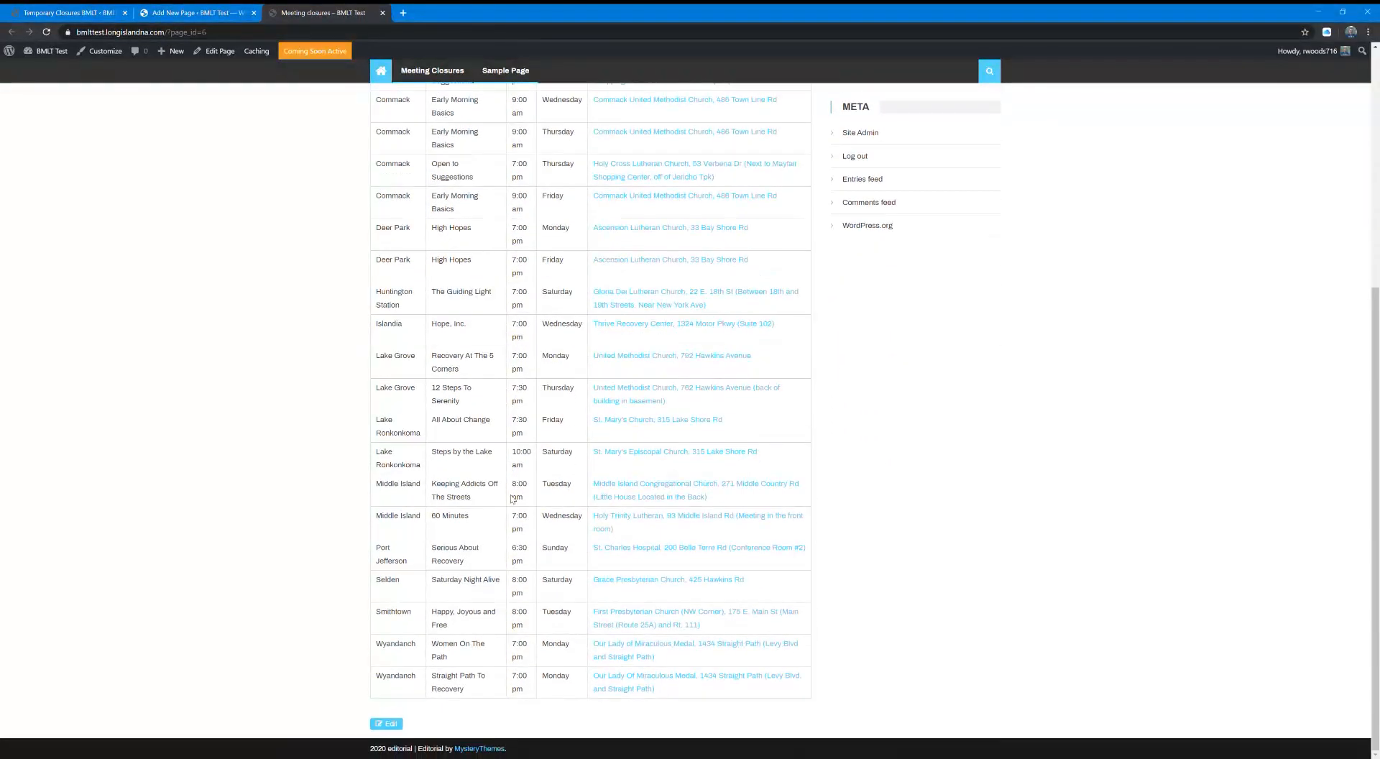
scroll(513, 498, up, 5)
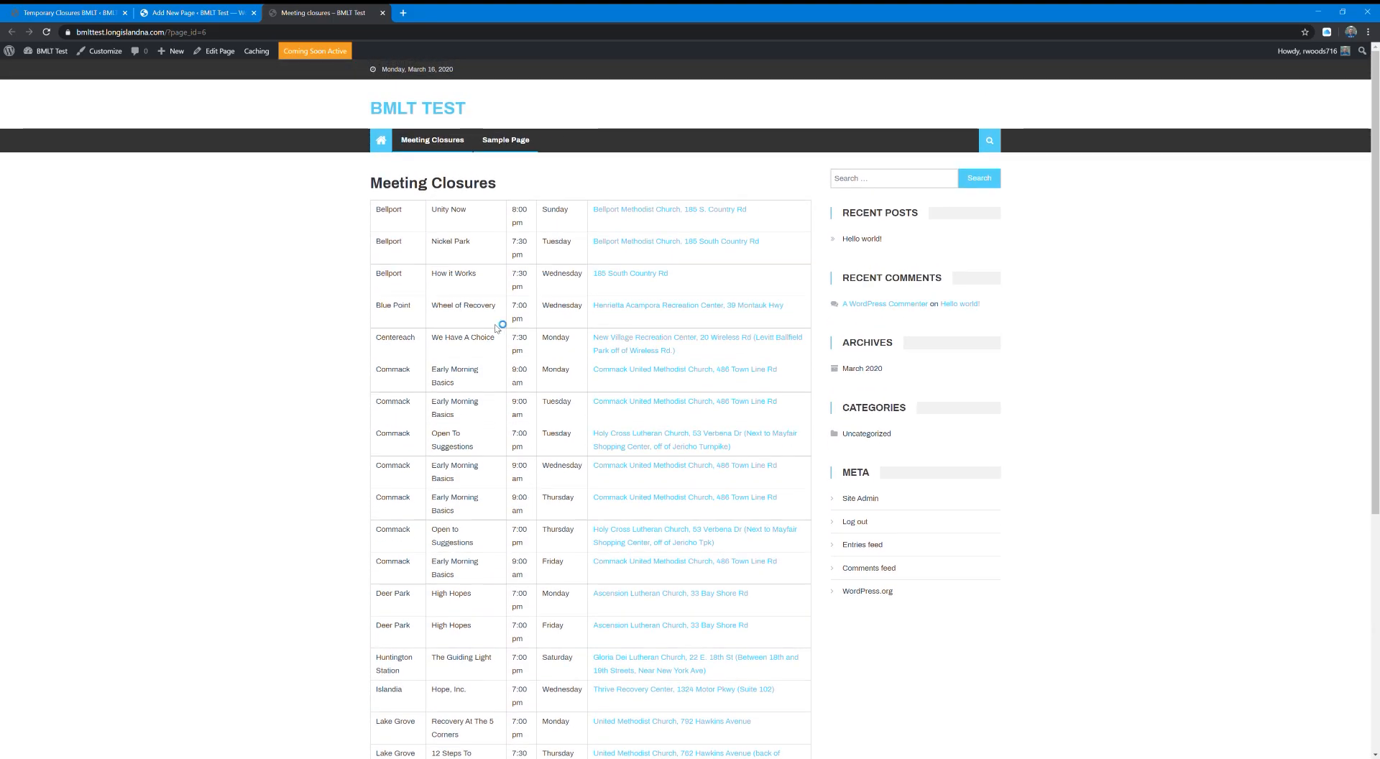
Read the plugin's instructions on basic usage and on the root_server and services shortcode attributes.
click(98, 10)
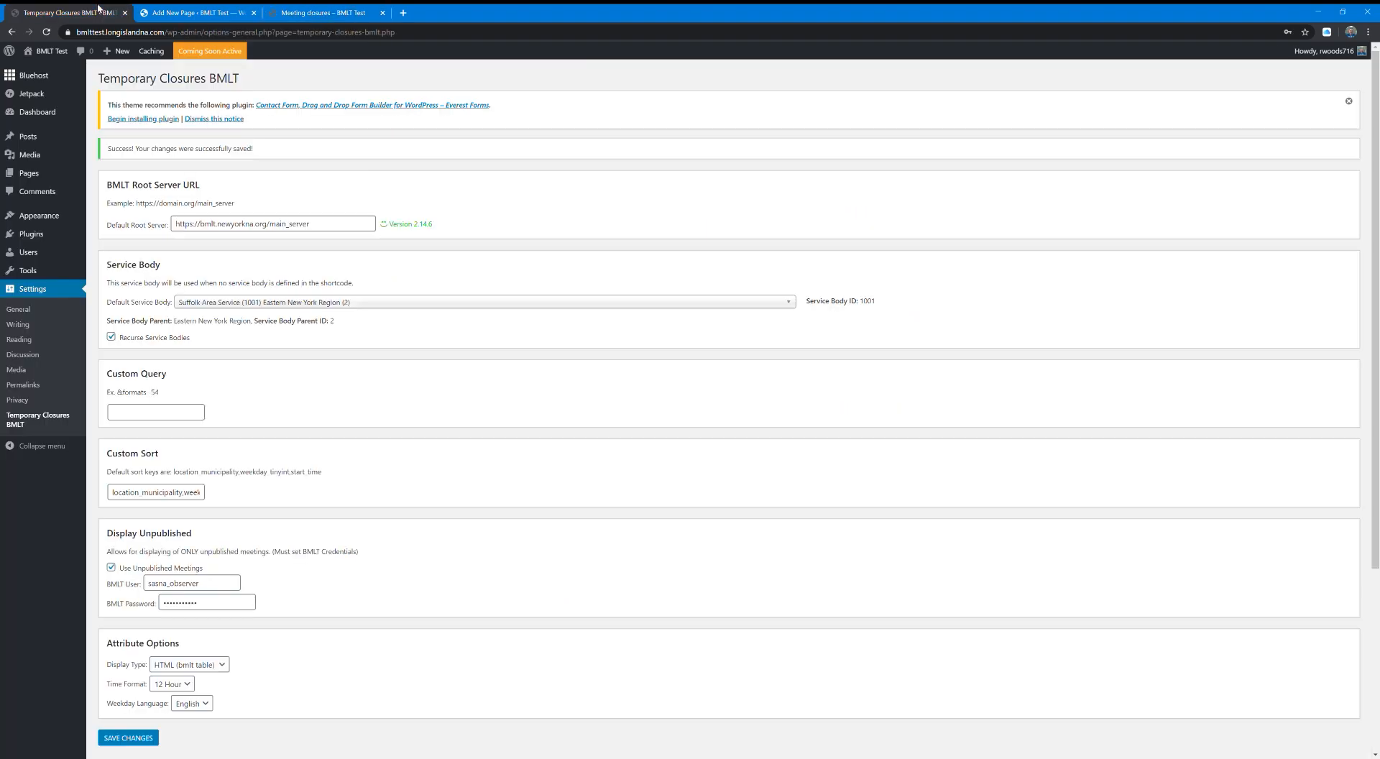
scroll(322, 456, down, 3)
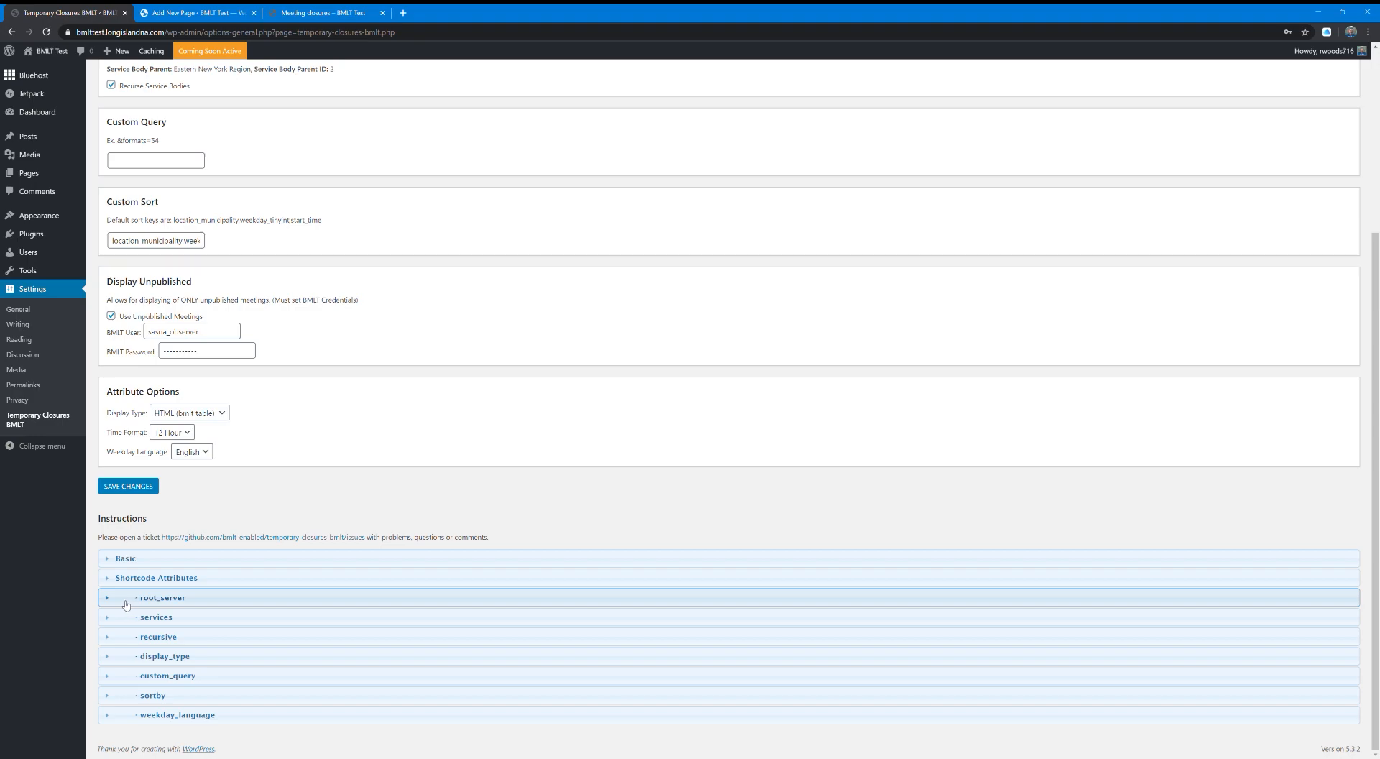
click(123, 565)
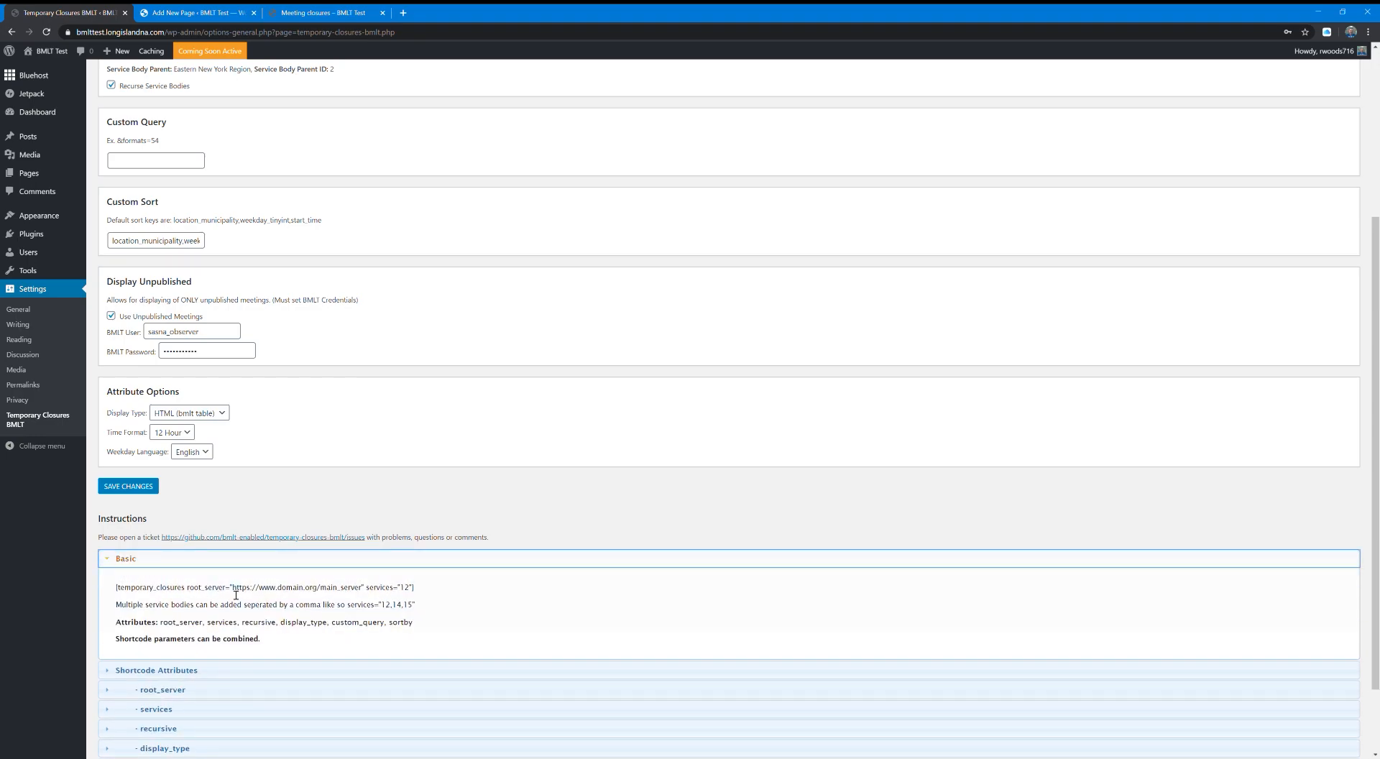
scroll(345, 575, down, 2)
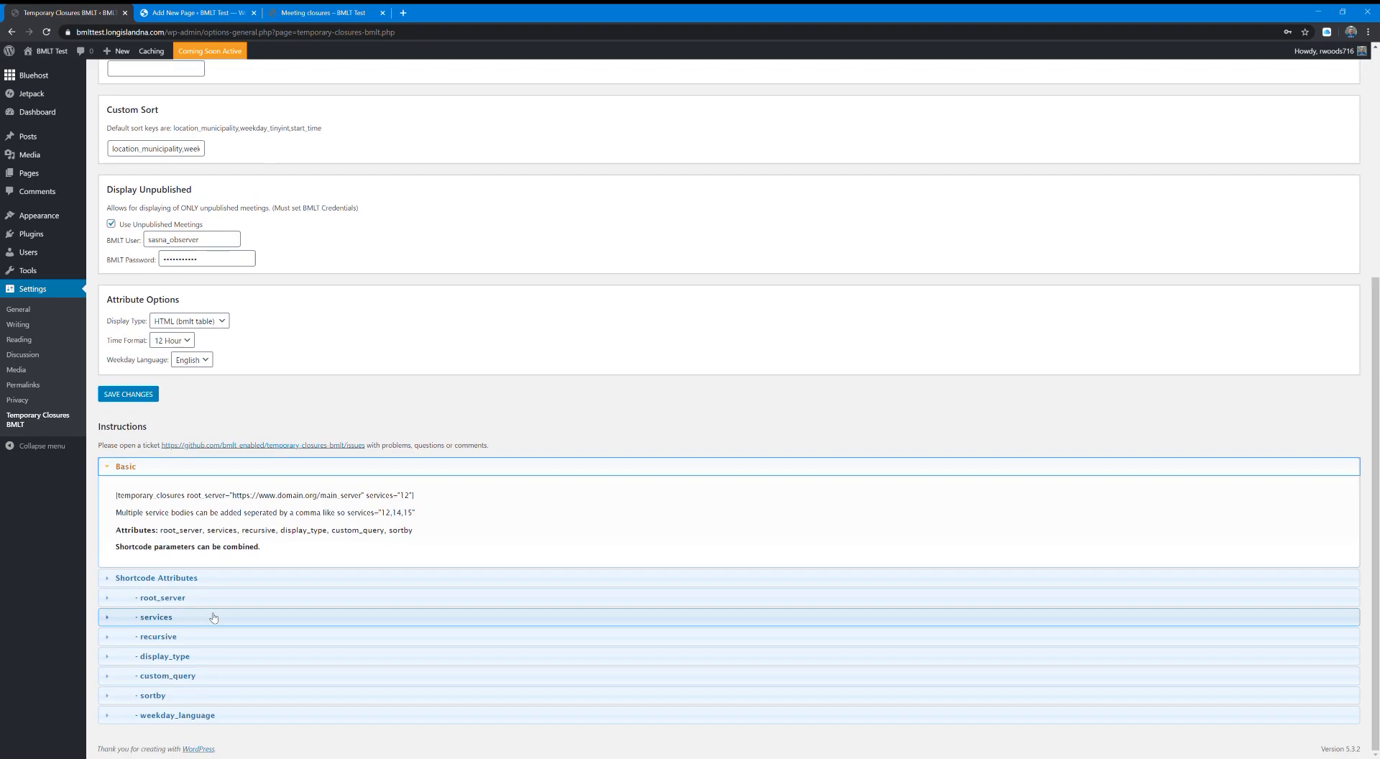
click(113, 601)
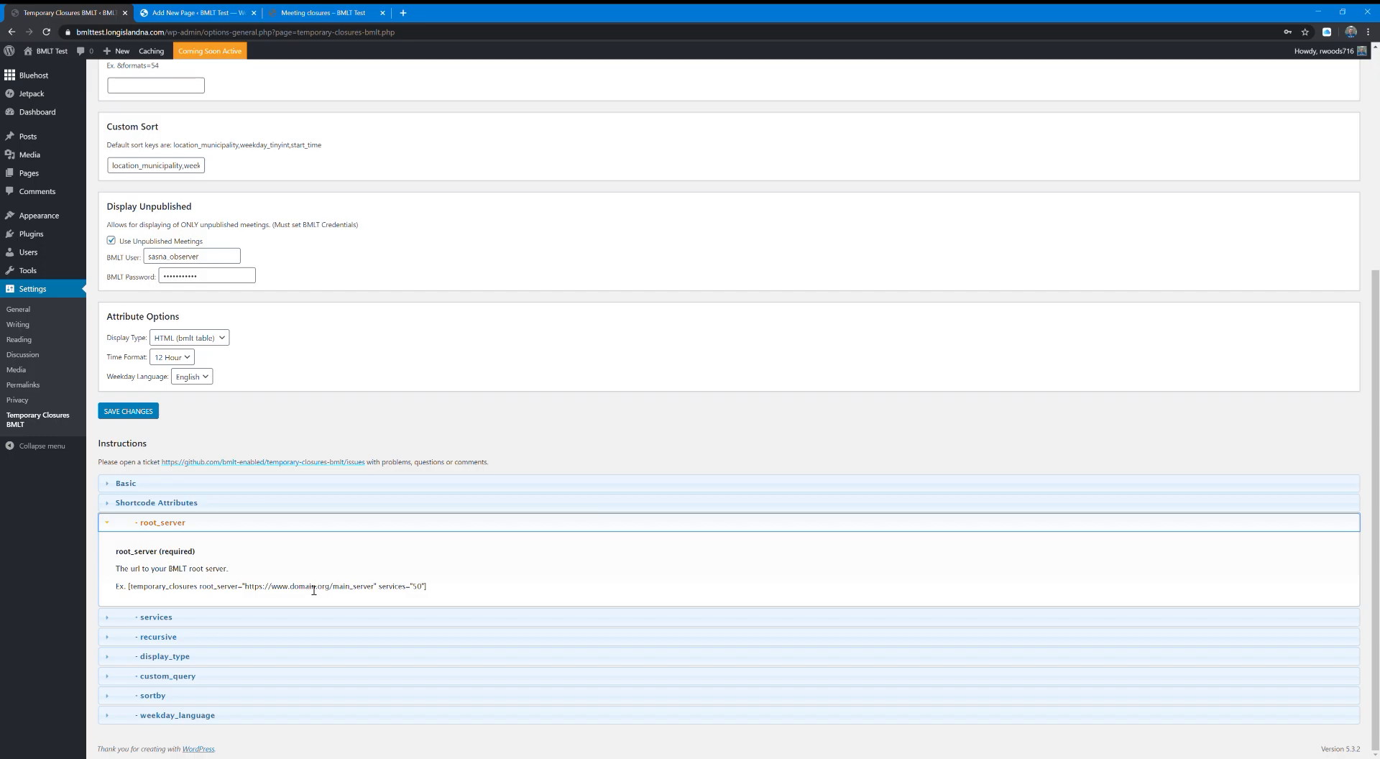
click(316, 616)
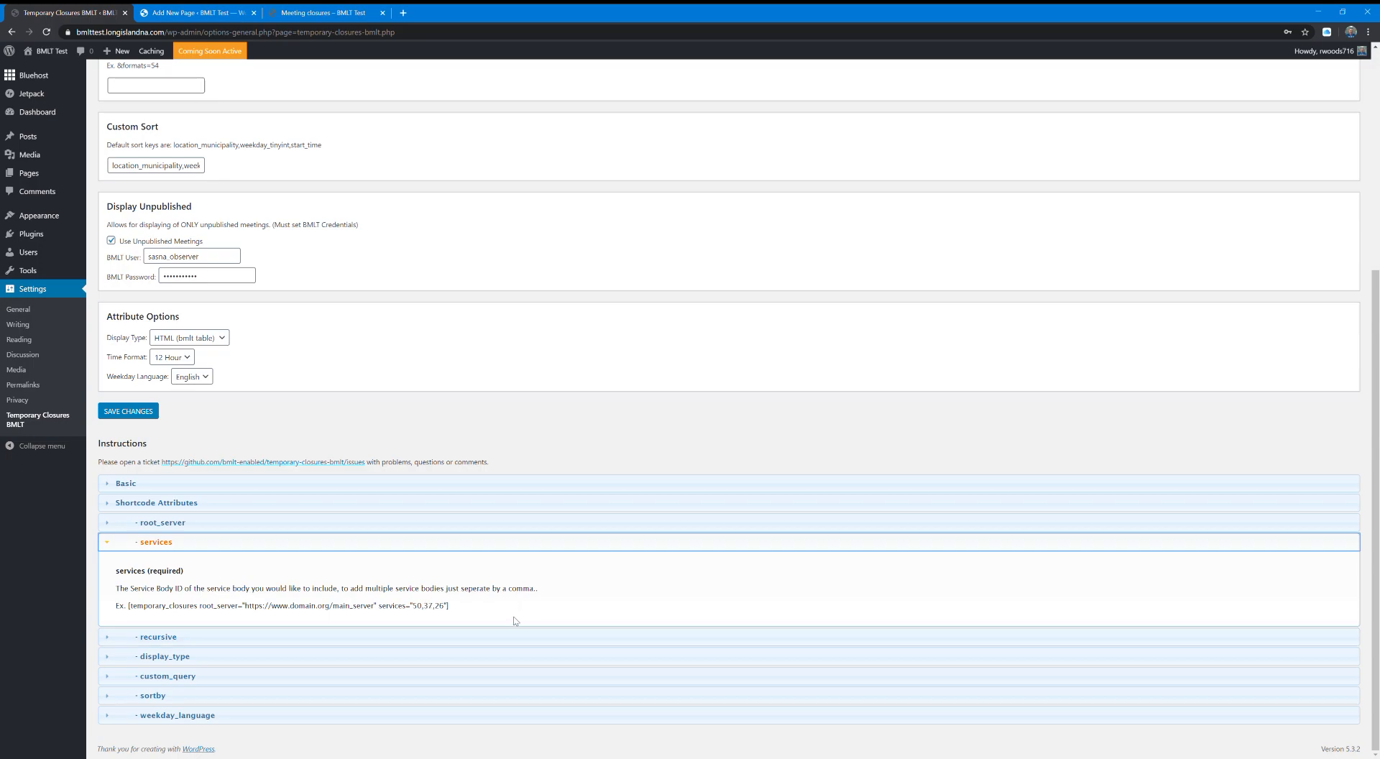
Look up the IDs of other service bodies among the Default Service Body choices.
scroll(518, 622, up, 1)
scroll(518, 626, up, 2)
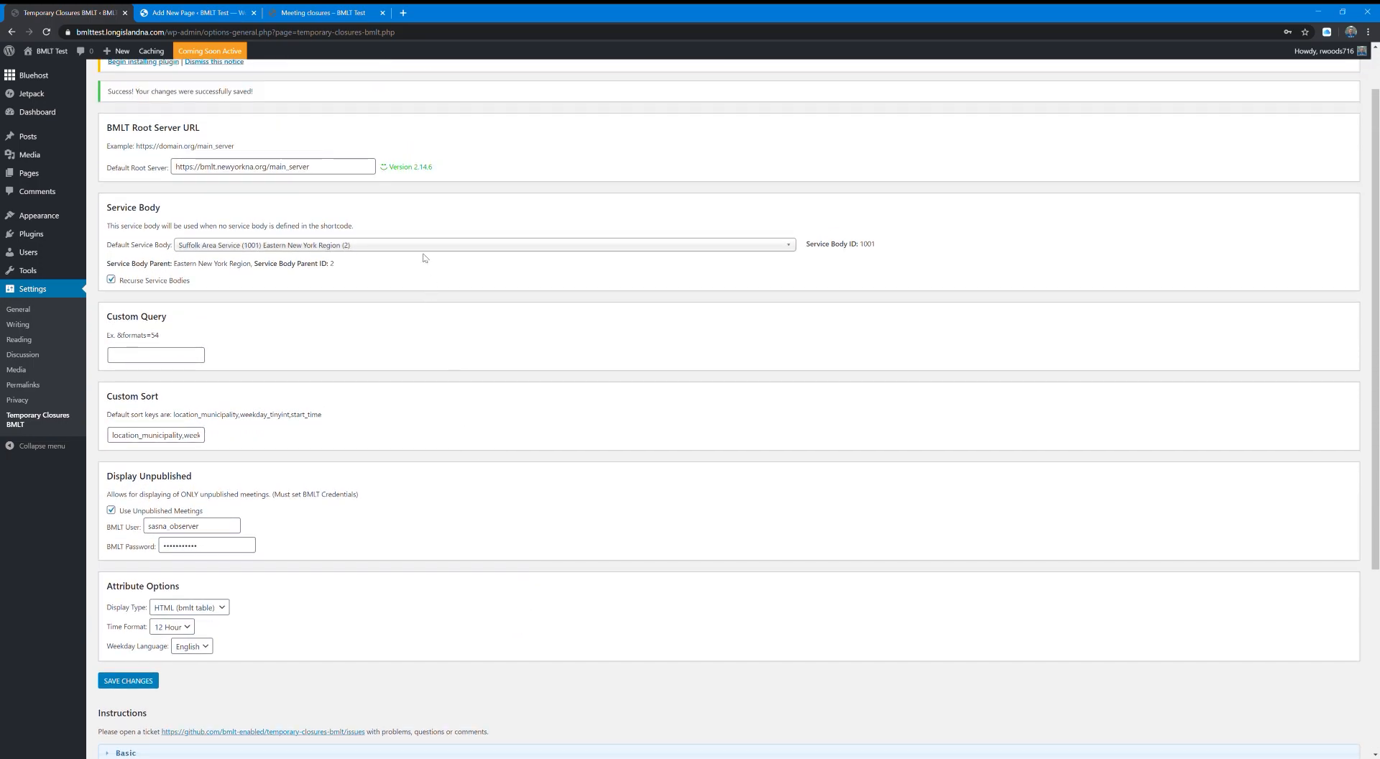
click(343, 246)
scroll(456, 342, up, 5)
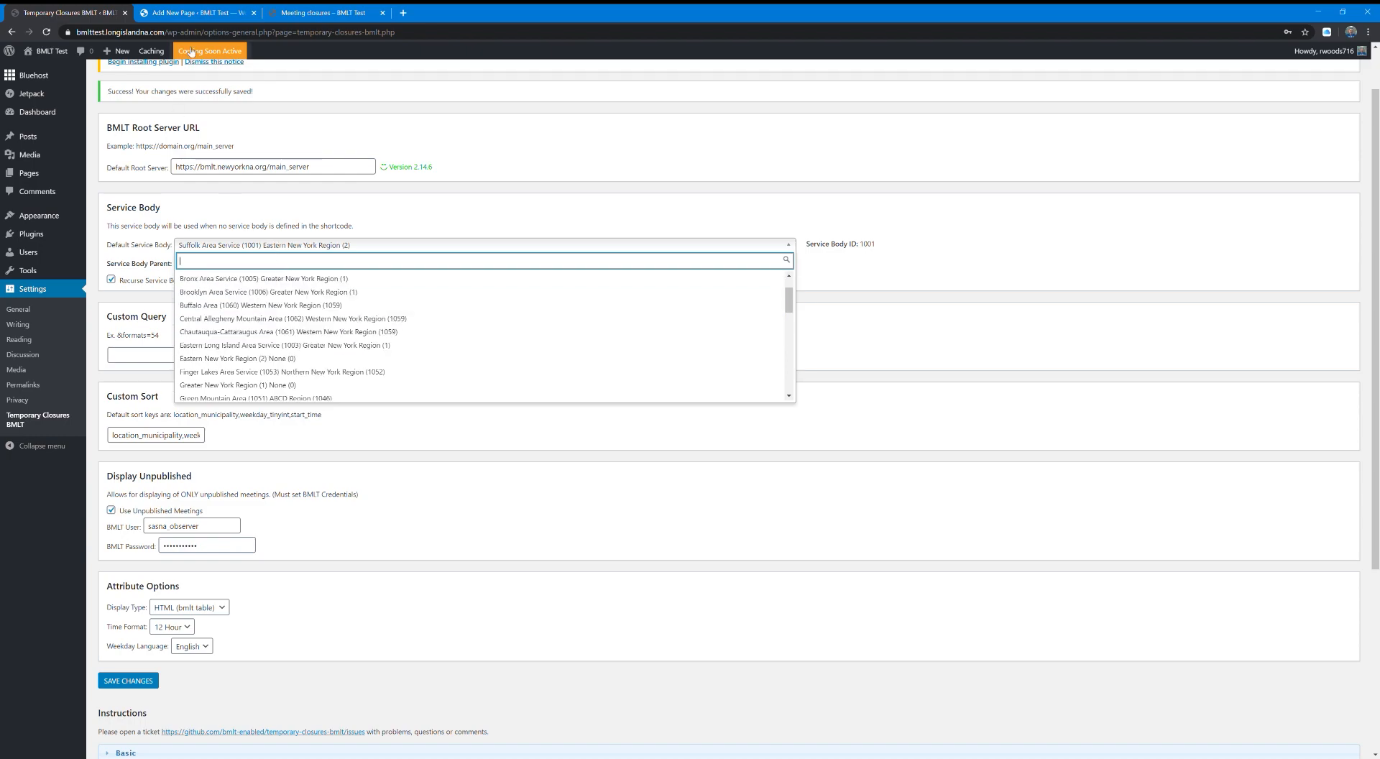
Change the page's shortcode to [temporary_closures services="1001,1003"], update the page and check the published meeting table.
click(183, 13)
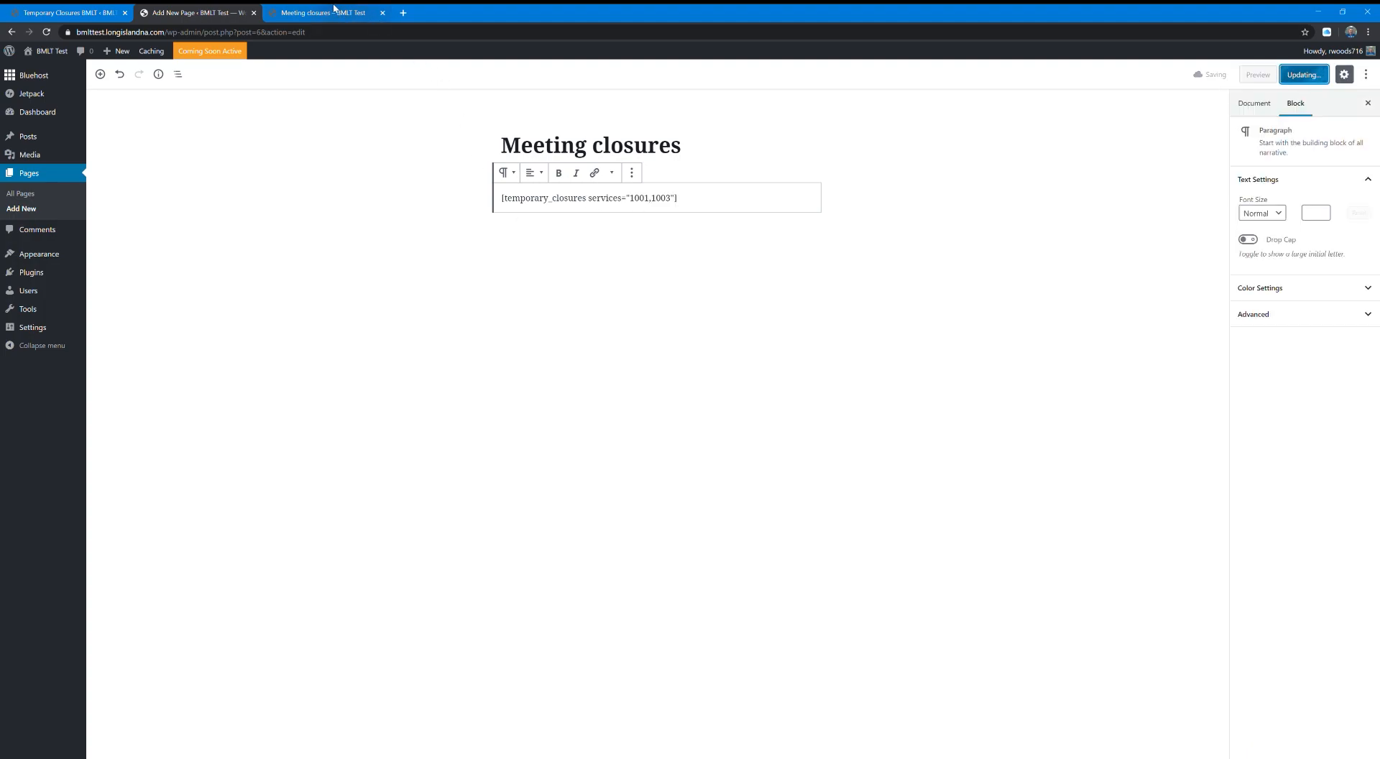
click(323, 12)
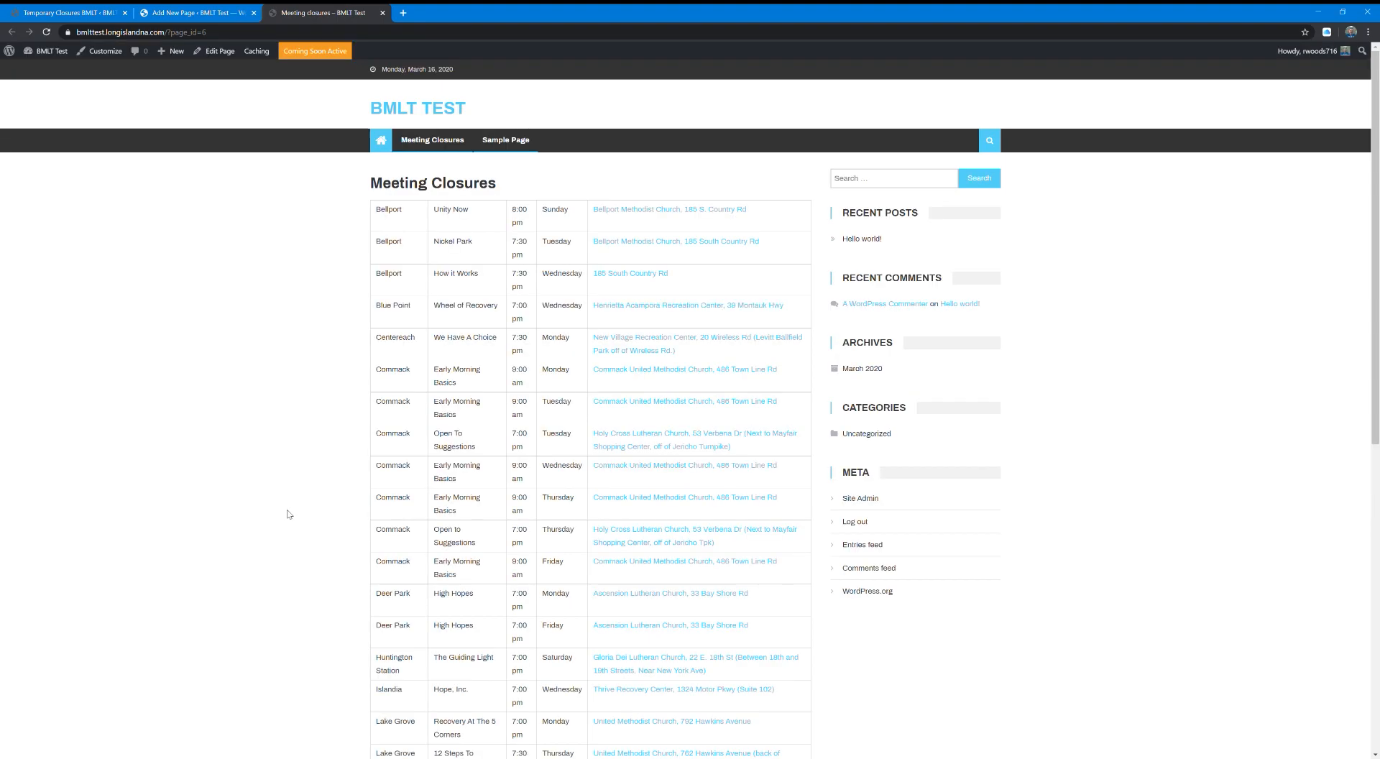
scroll(295, 496, down, 4)
scroll(311, 506, down, 4)
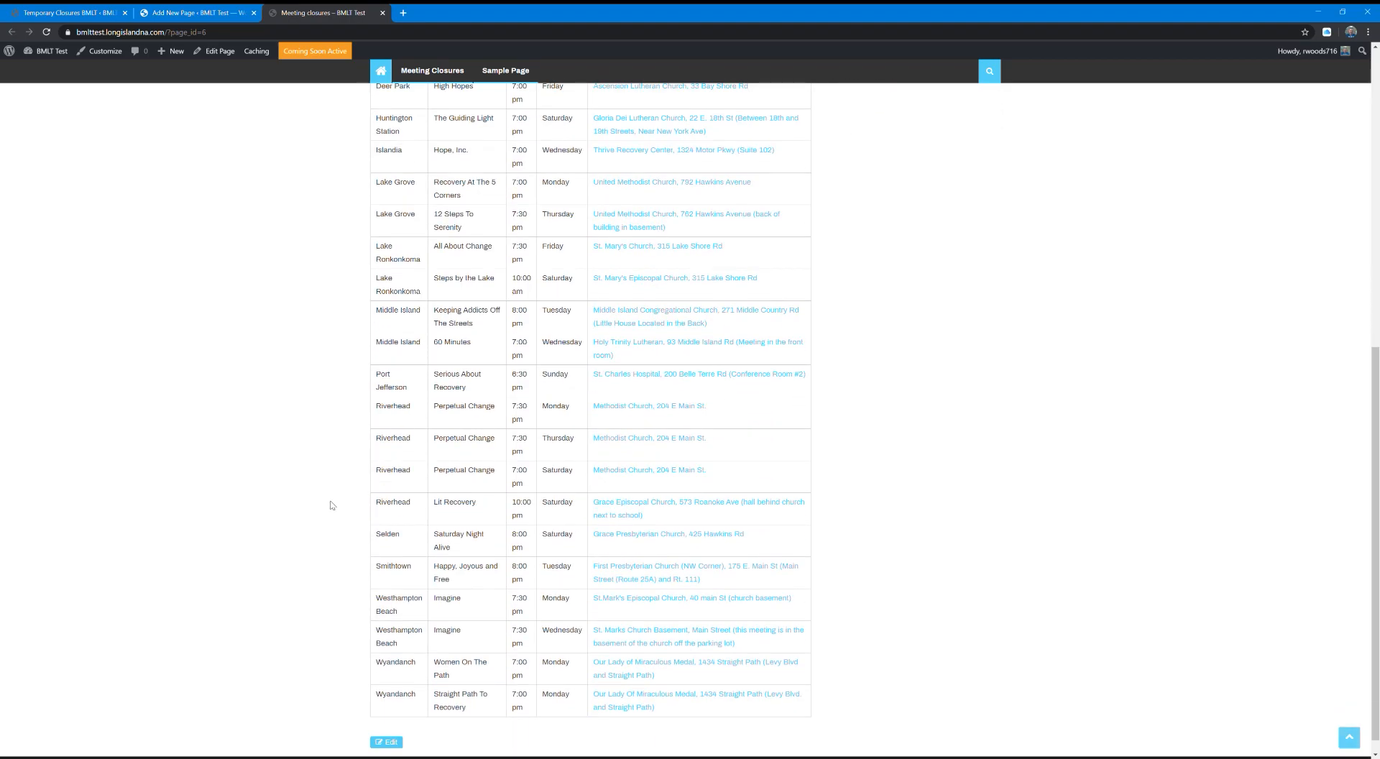
scroll(352, 529, up, 10)
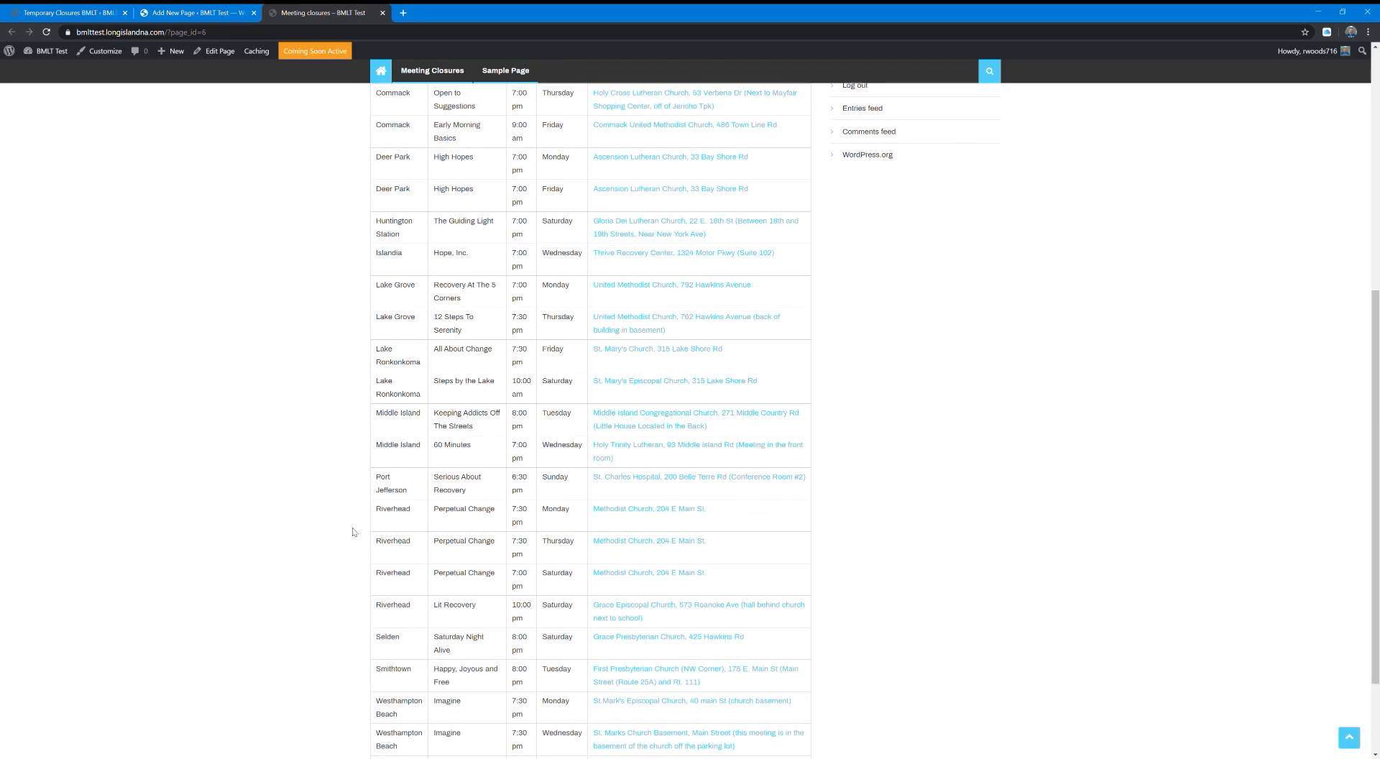
Read the plugin's instructions for the recursive and display_type shortcode attributes.
key(ctrl+1)
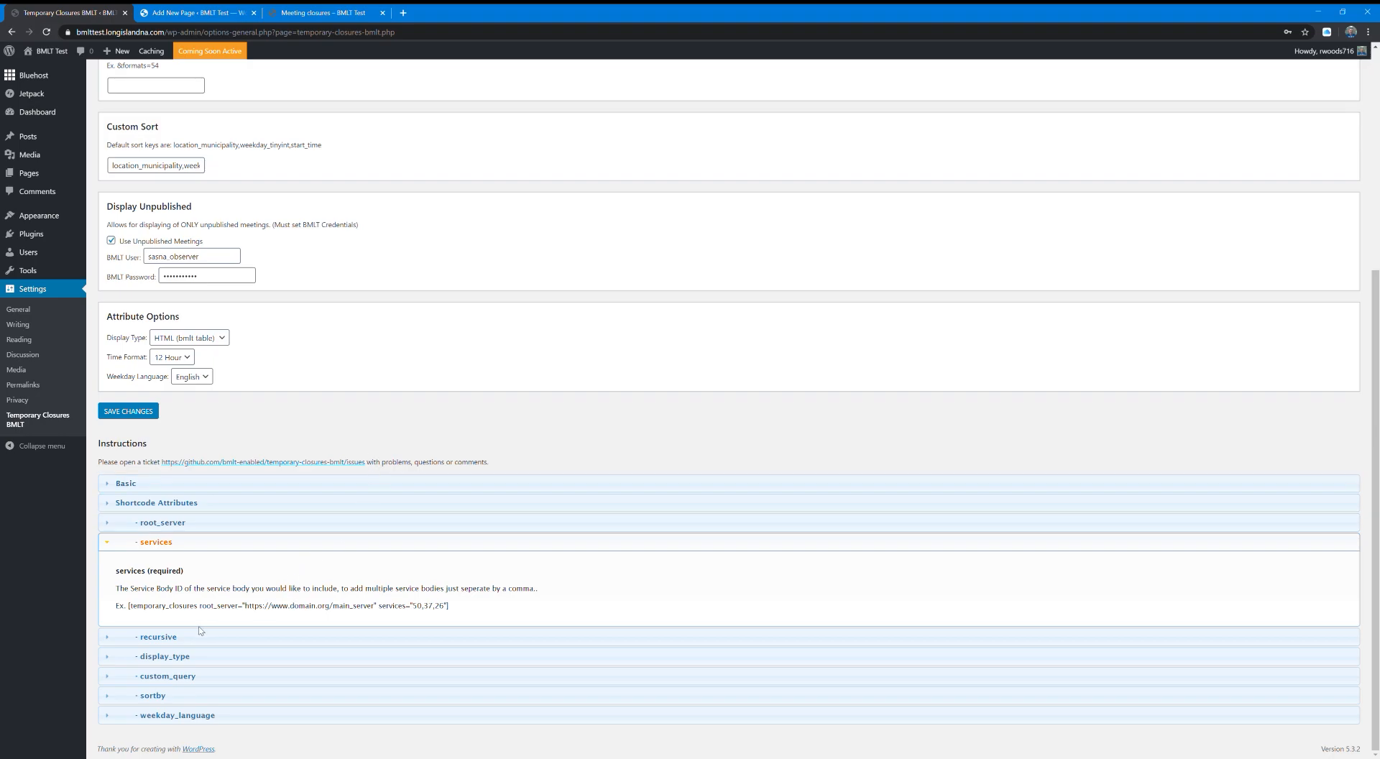
click(114, 637)
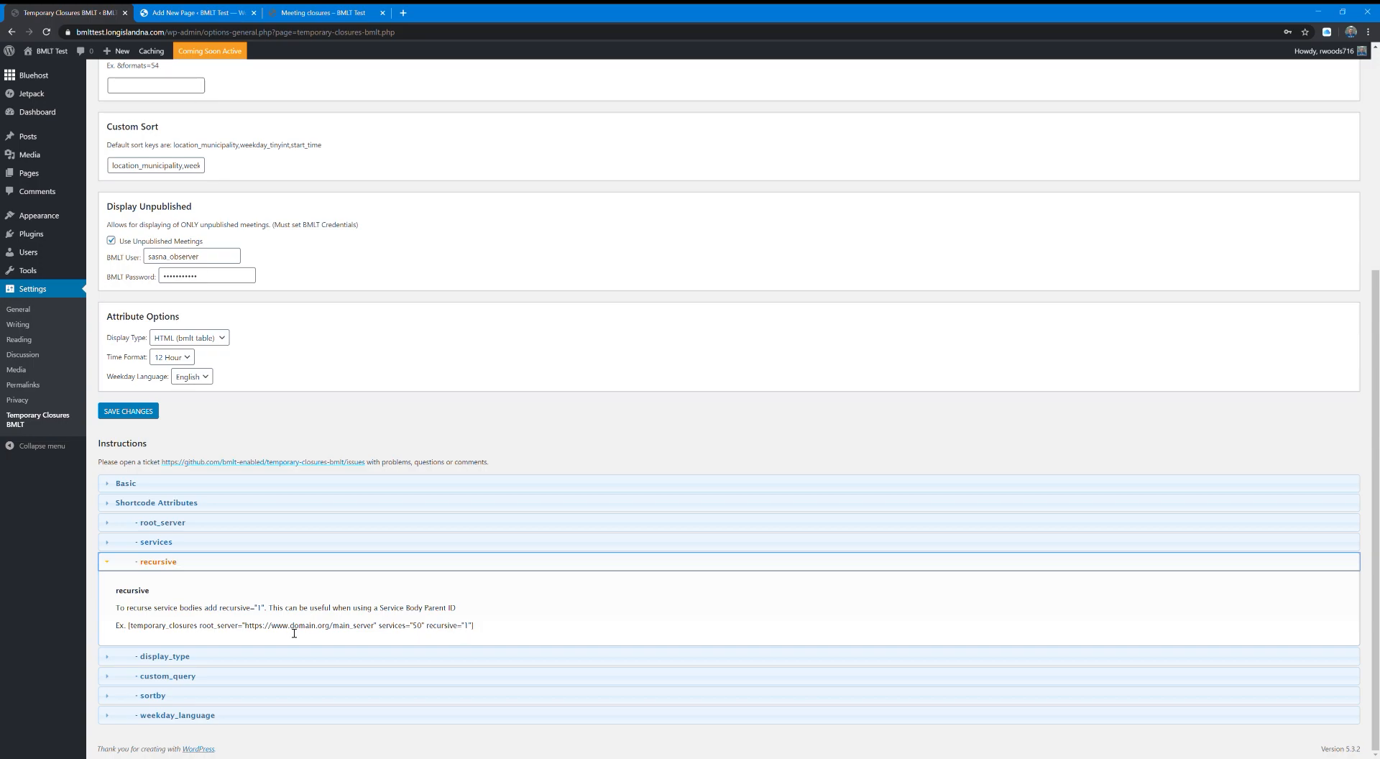
click(115, 656)
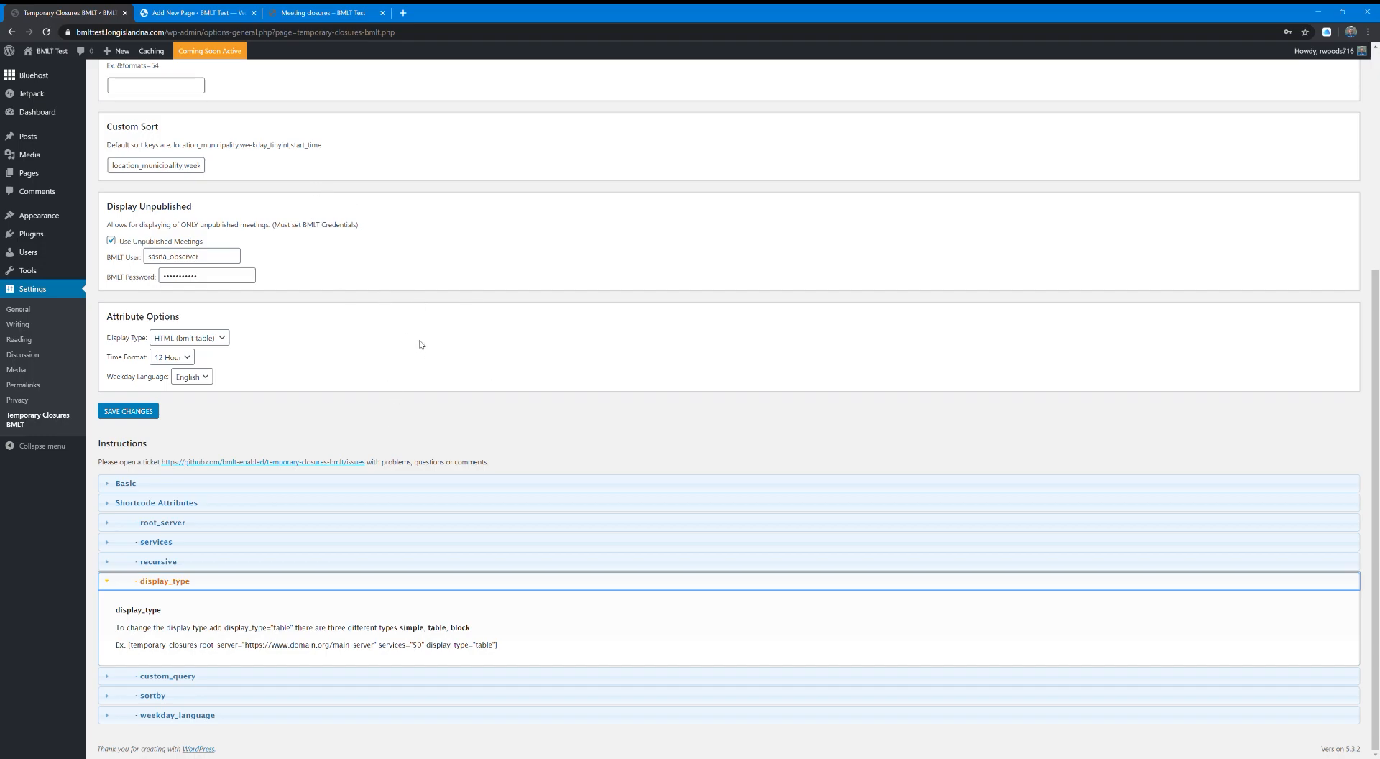
Add display_type="block" to the page's temporary_closures shortcode, update the page and check the published meeting list.
click(194, 12)
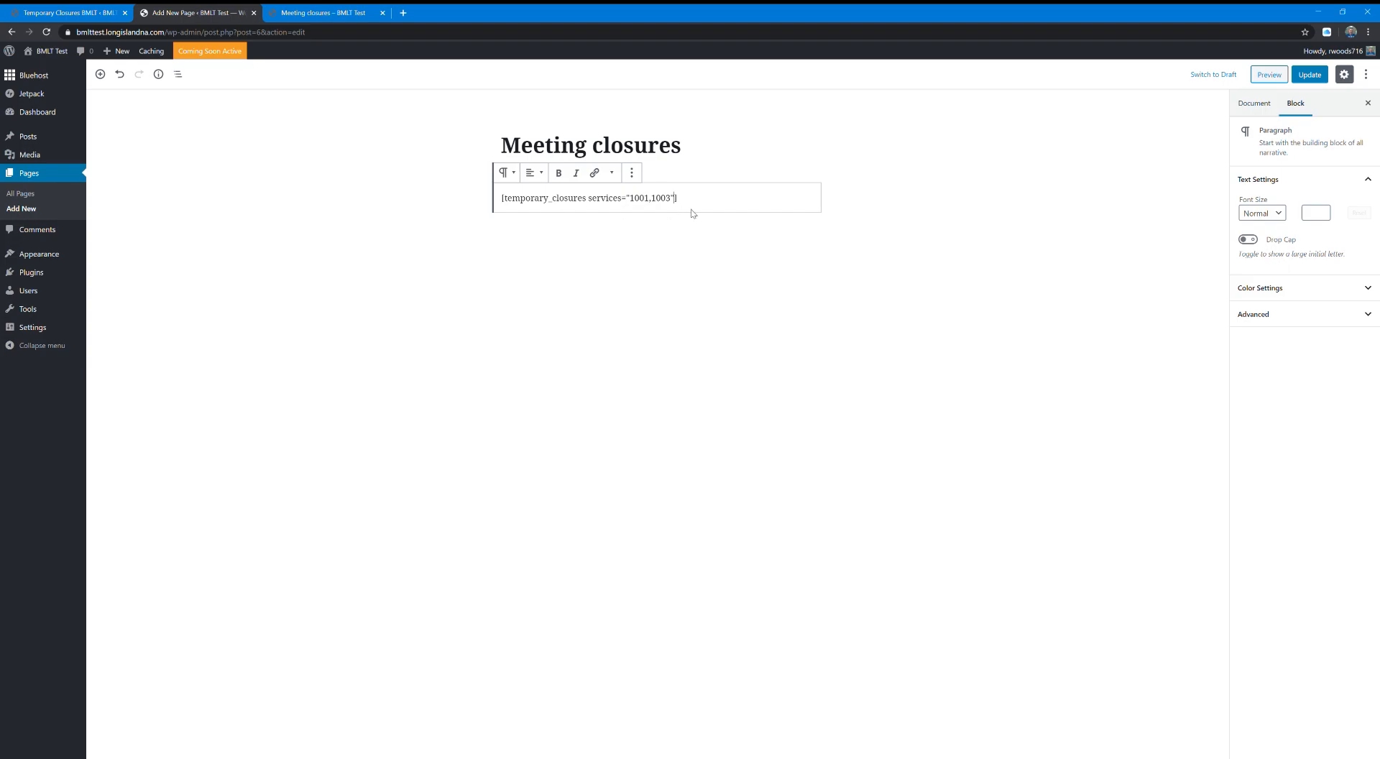
text(display_type="block")
click(1310, 74)
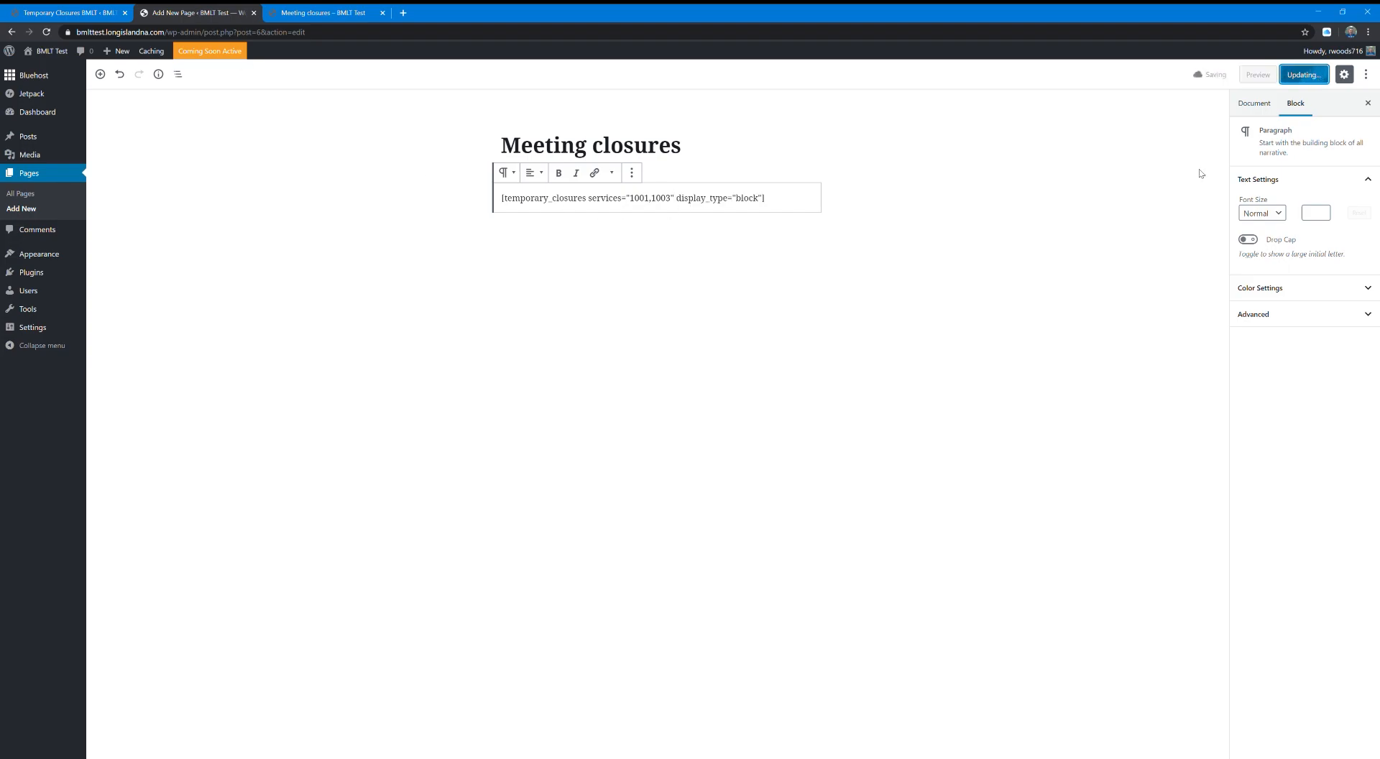
click(329, 11)
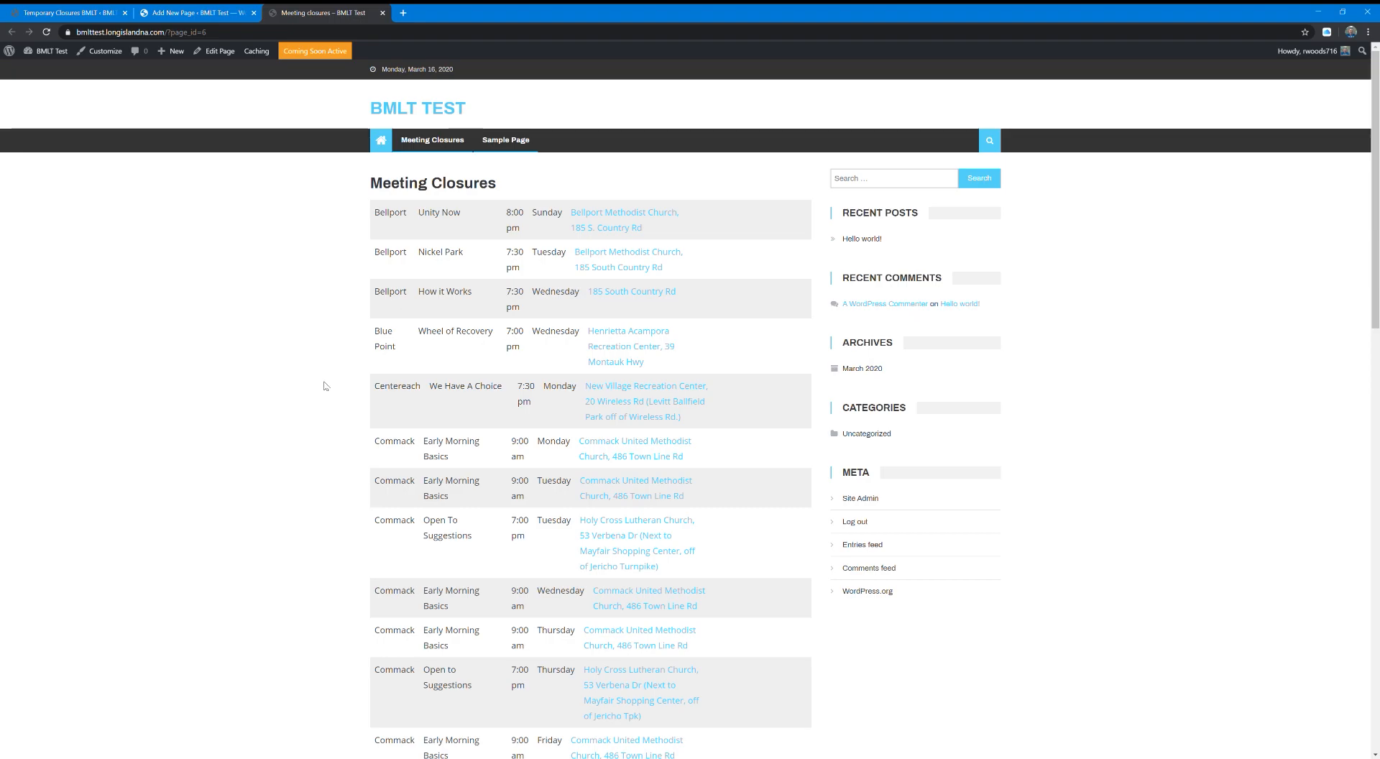
Read the plugin's instructions for the custom_query and sortby attributes and compare them with the Custom Sort setting.
click(86, 12)
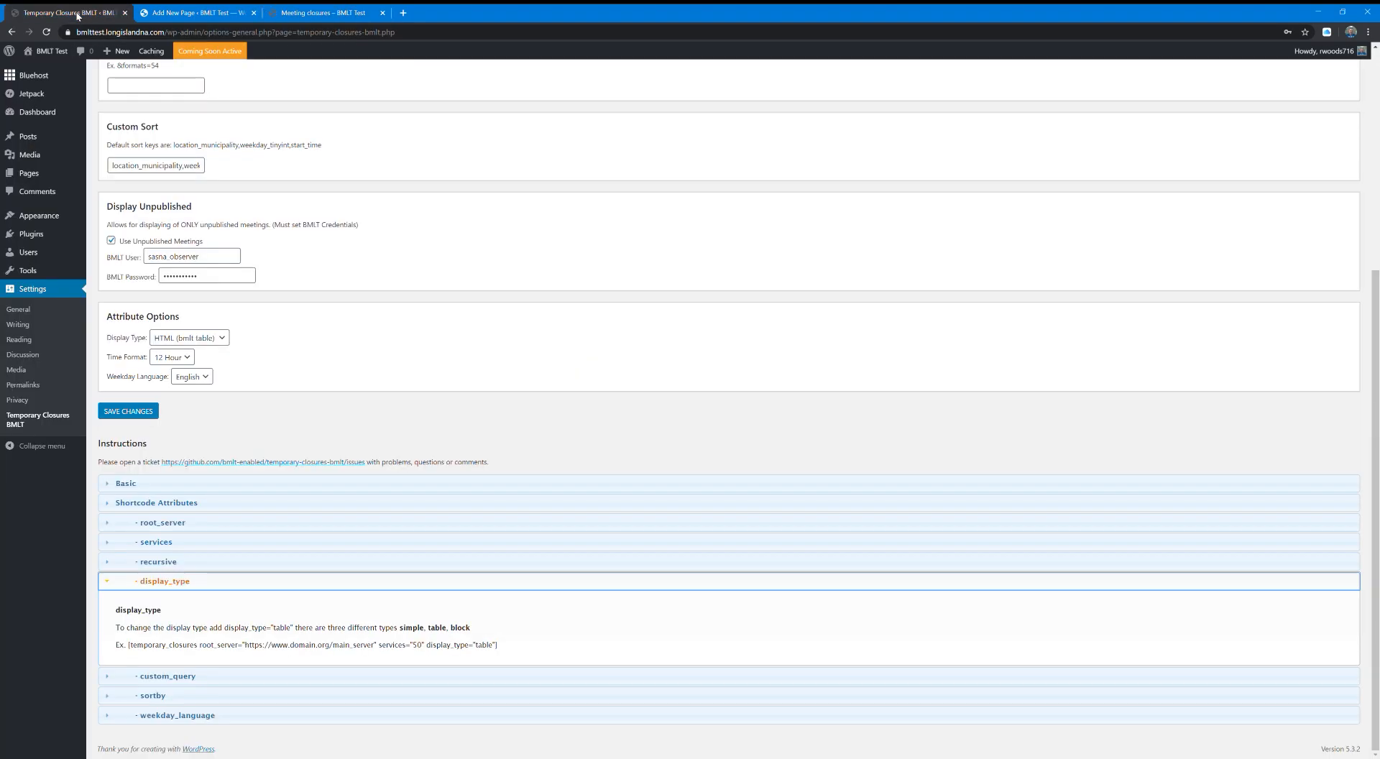
click(276, 675)
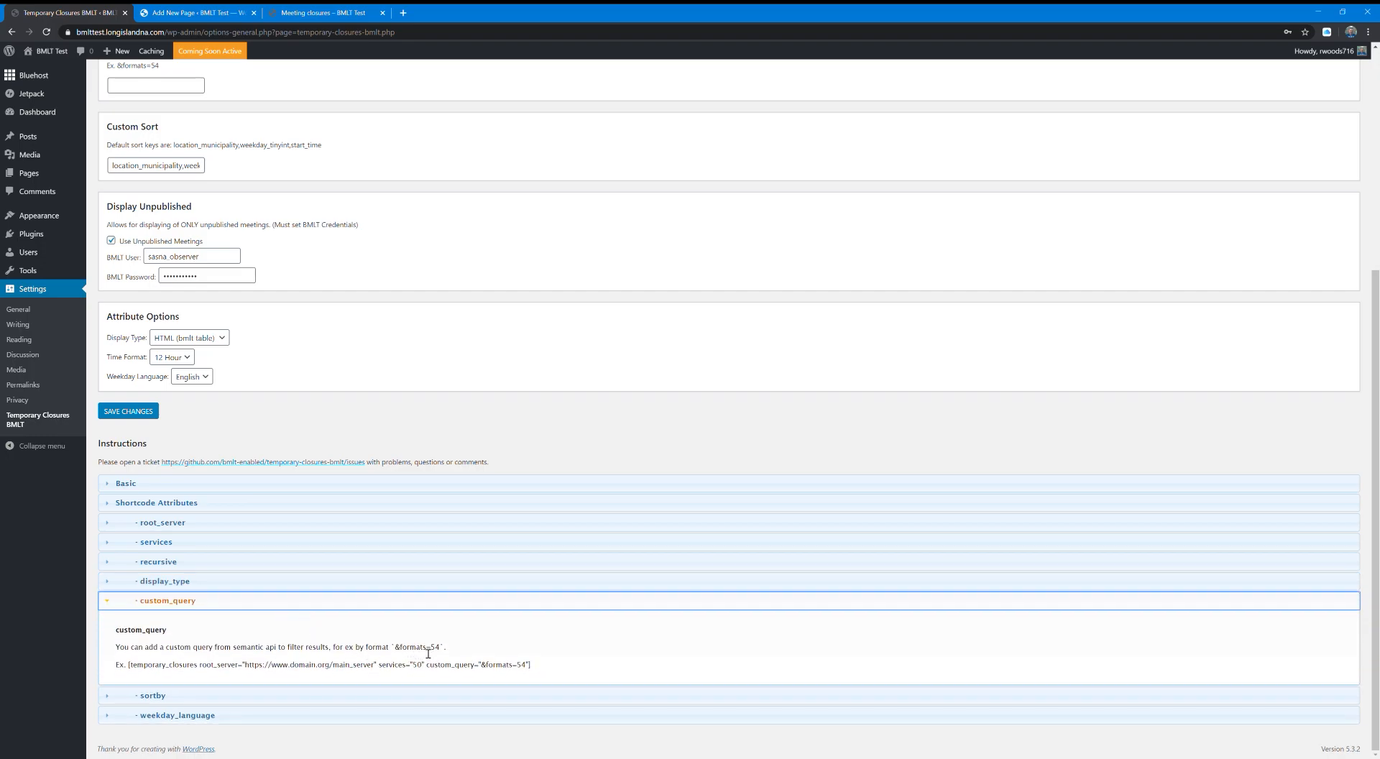
click(431, 695)
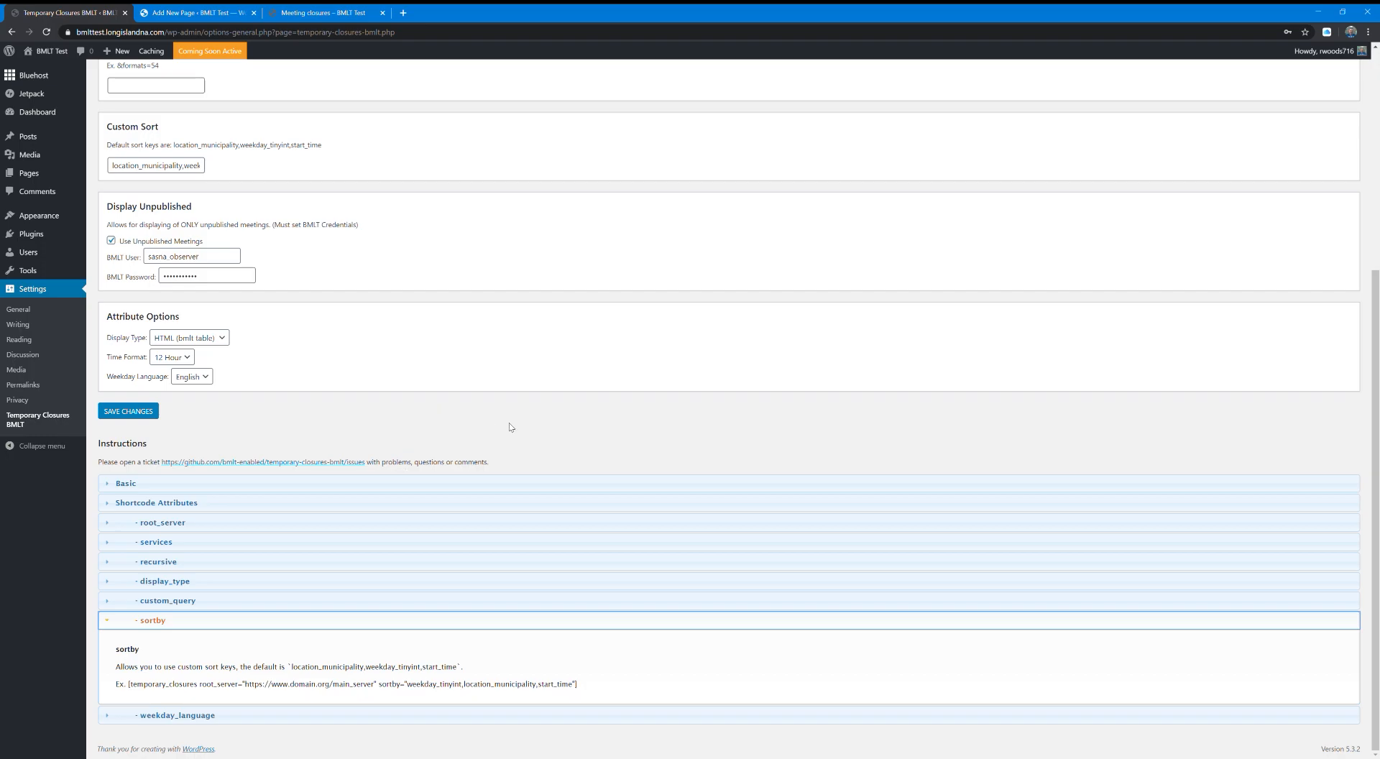
scroll(496, 431, up, 2)
scroll(485, 467, down, 2)
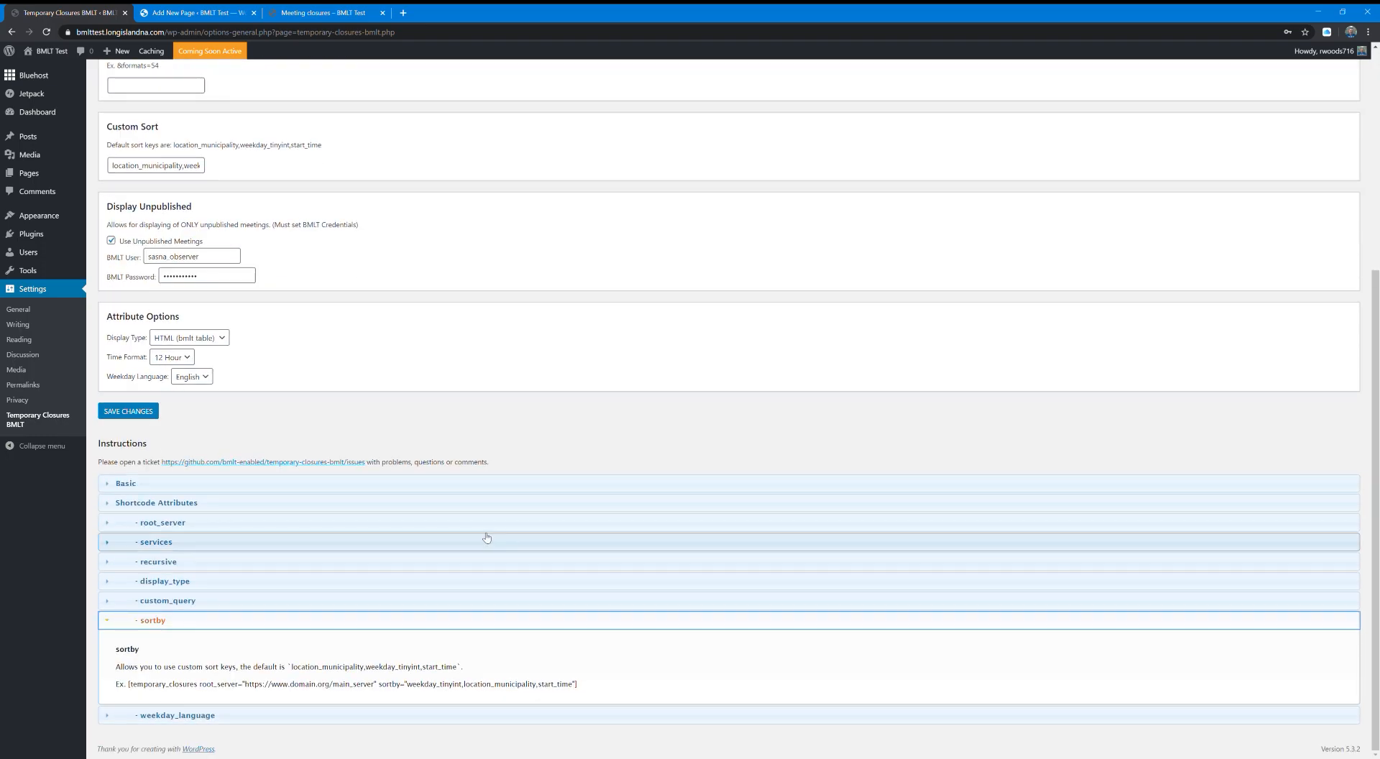
scroll(532, 539, up, 2)
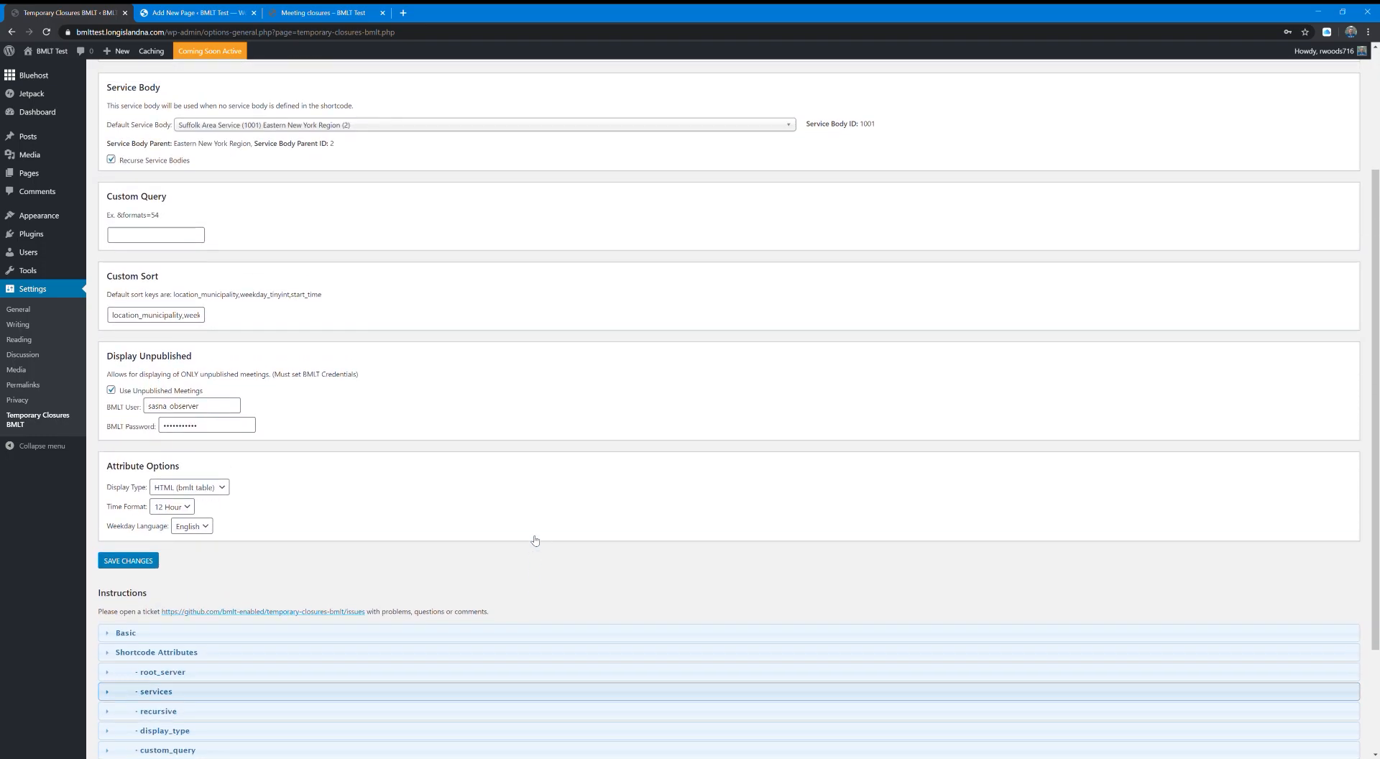
scroll(535, 541, up, 1)
drag(119, 381, 204, 384)
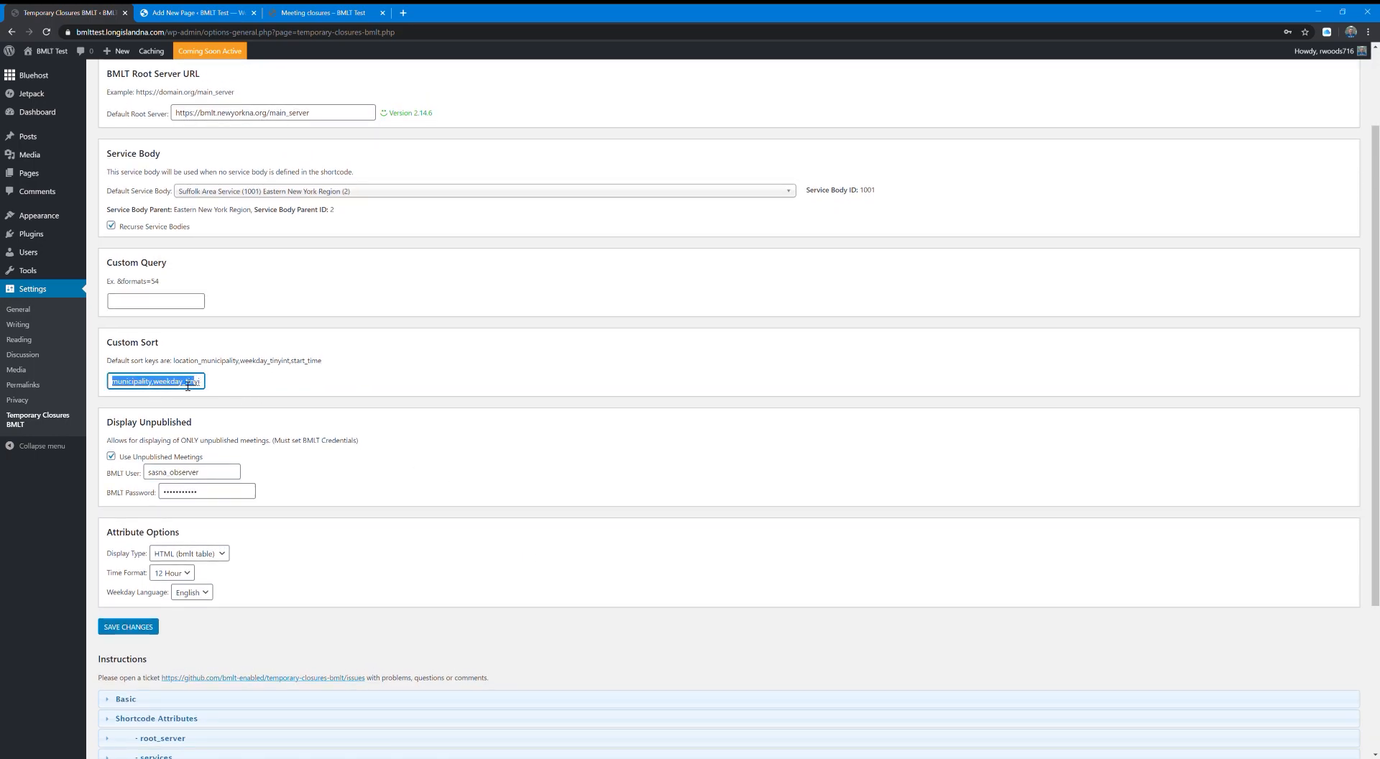
click(147, 385)
scroll(371, 496, down, 3)
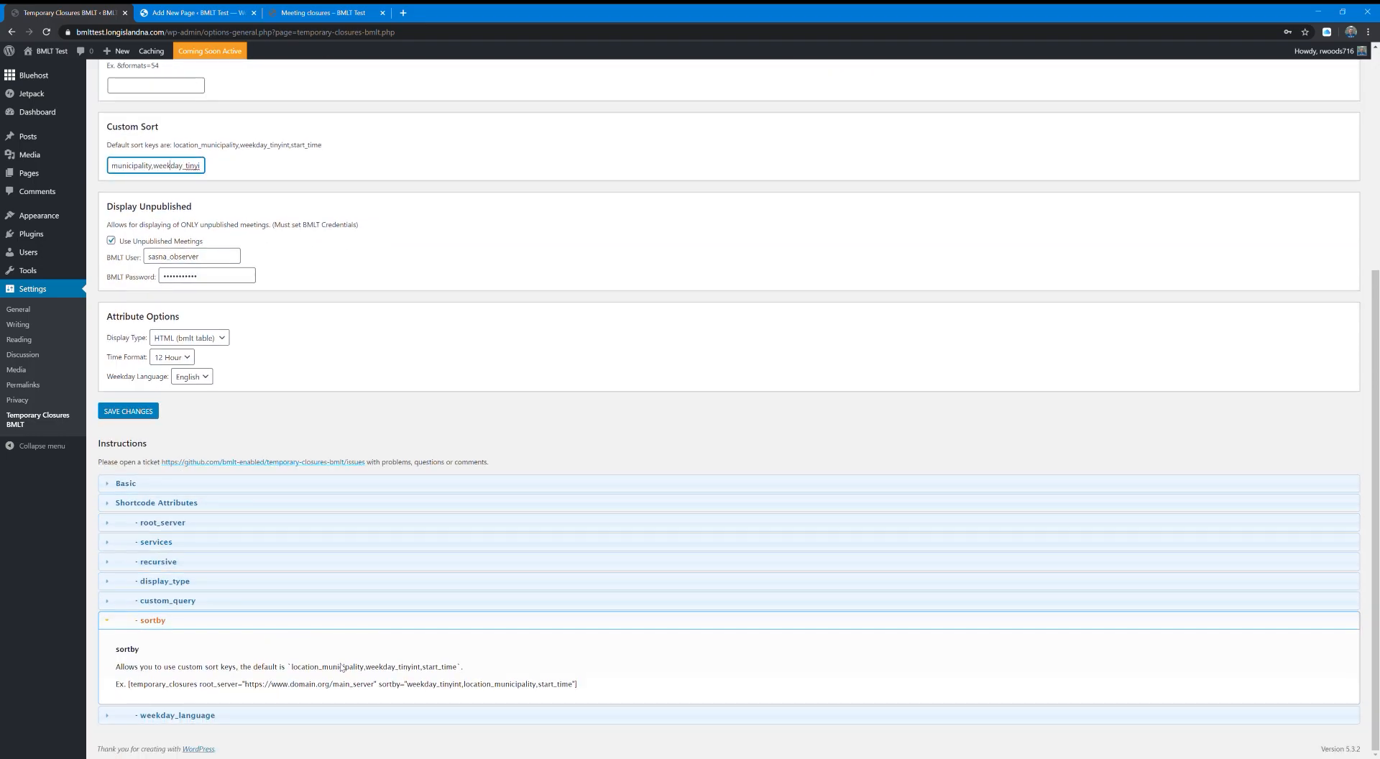
Add sortby="weekday_tinyint" to the temporary_closures shortcode on the Meeting closures page and update the page.
drag(379, 685, 461, 684)
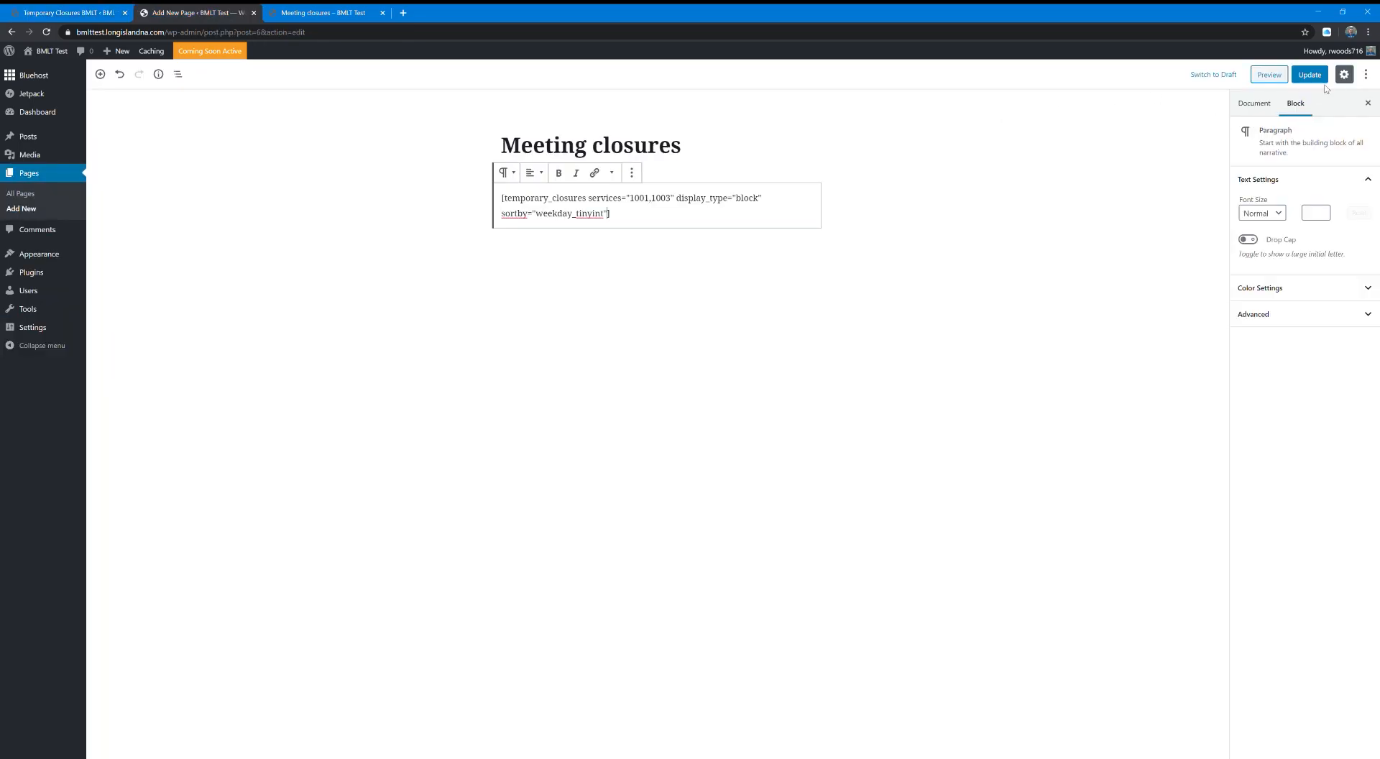
click(1291, 80)
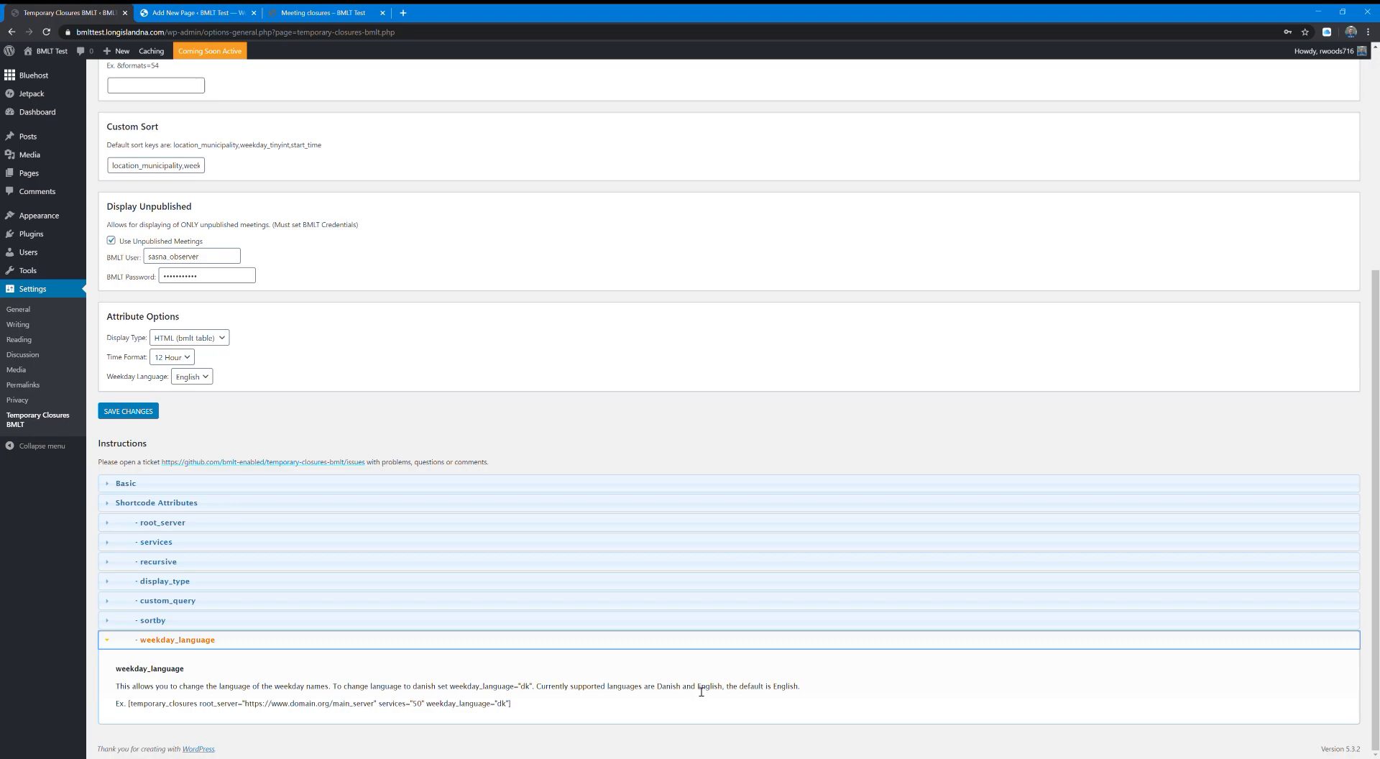
Review the plugin's saved settings and the sort order of the published meeting closures page.
scroll(354, 630, up, 4)
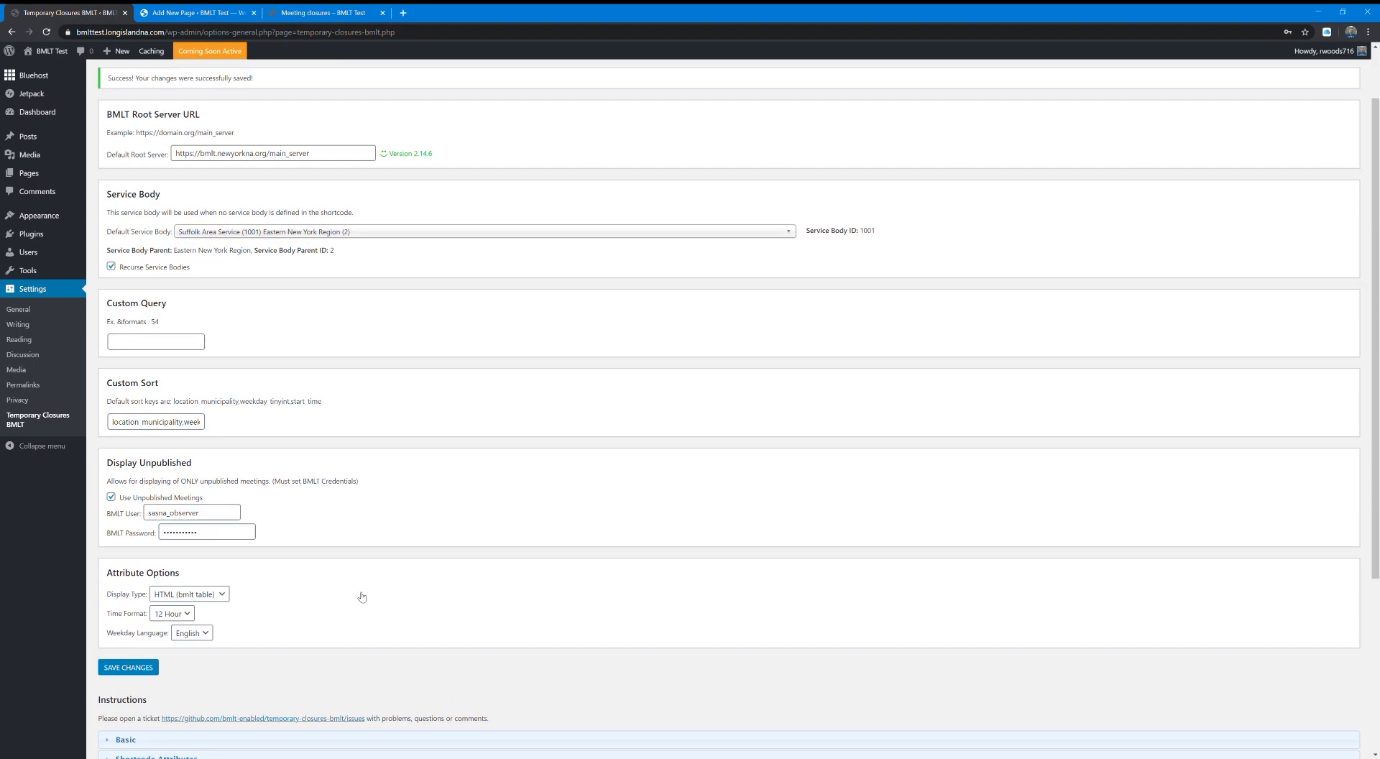
scroll(484, 555, up, 1)
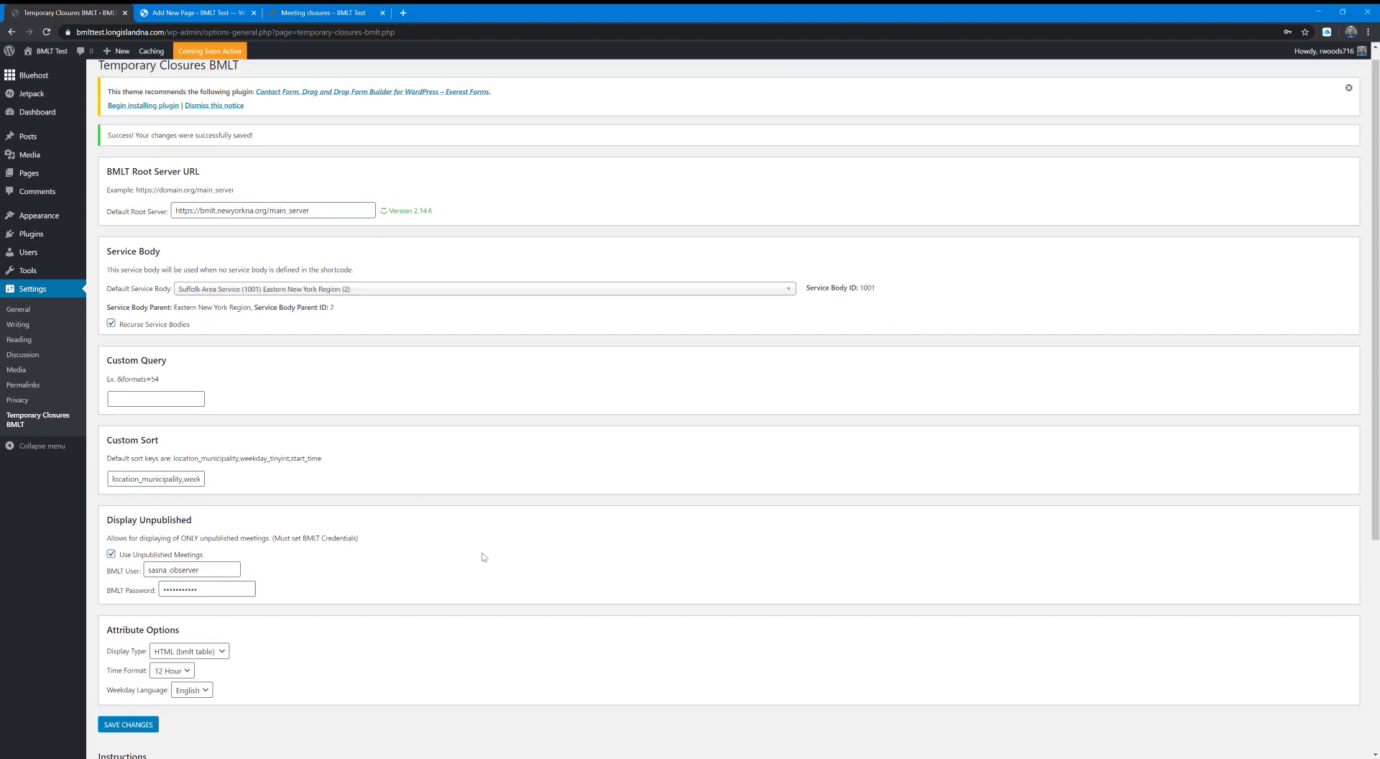
click(335, 12)
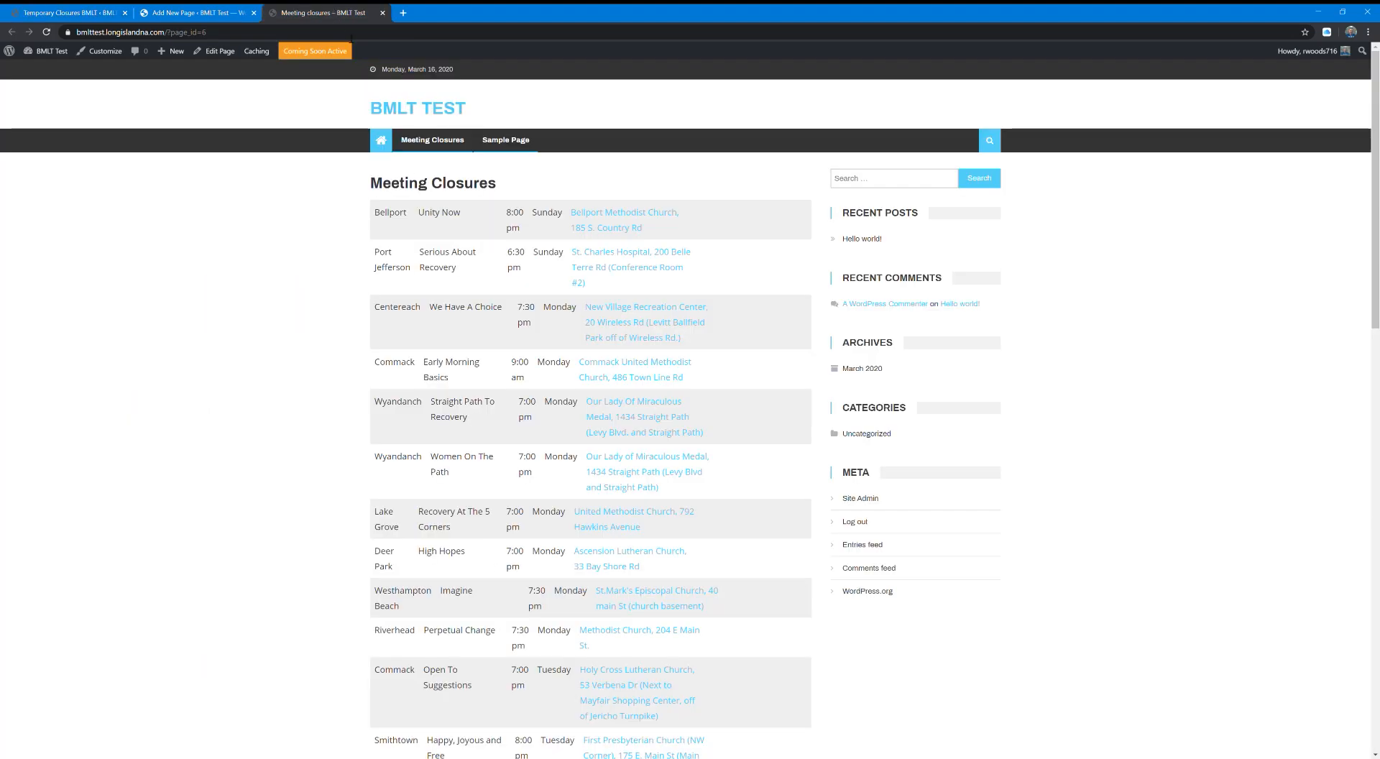